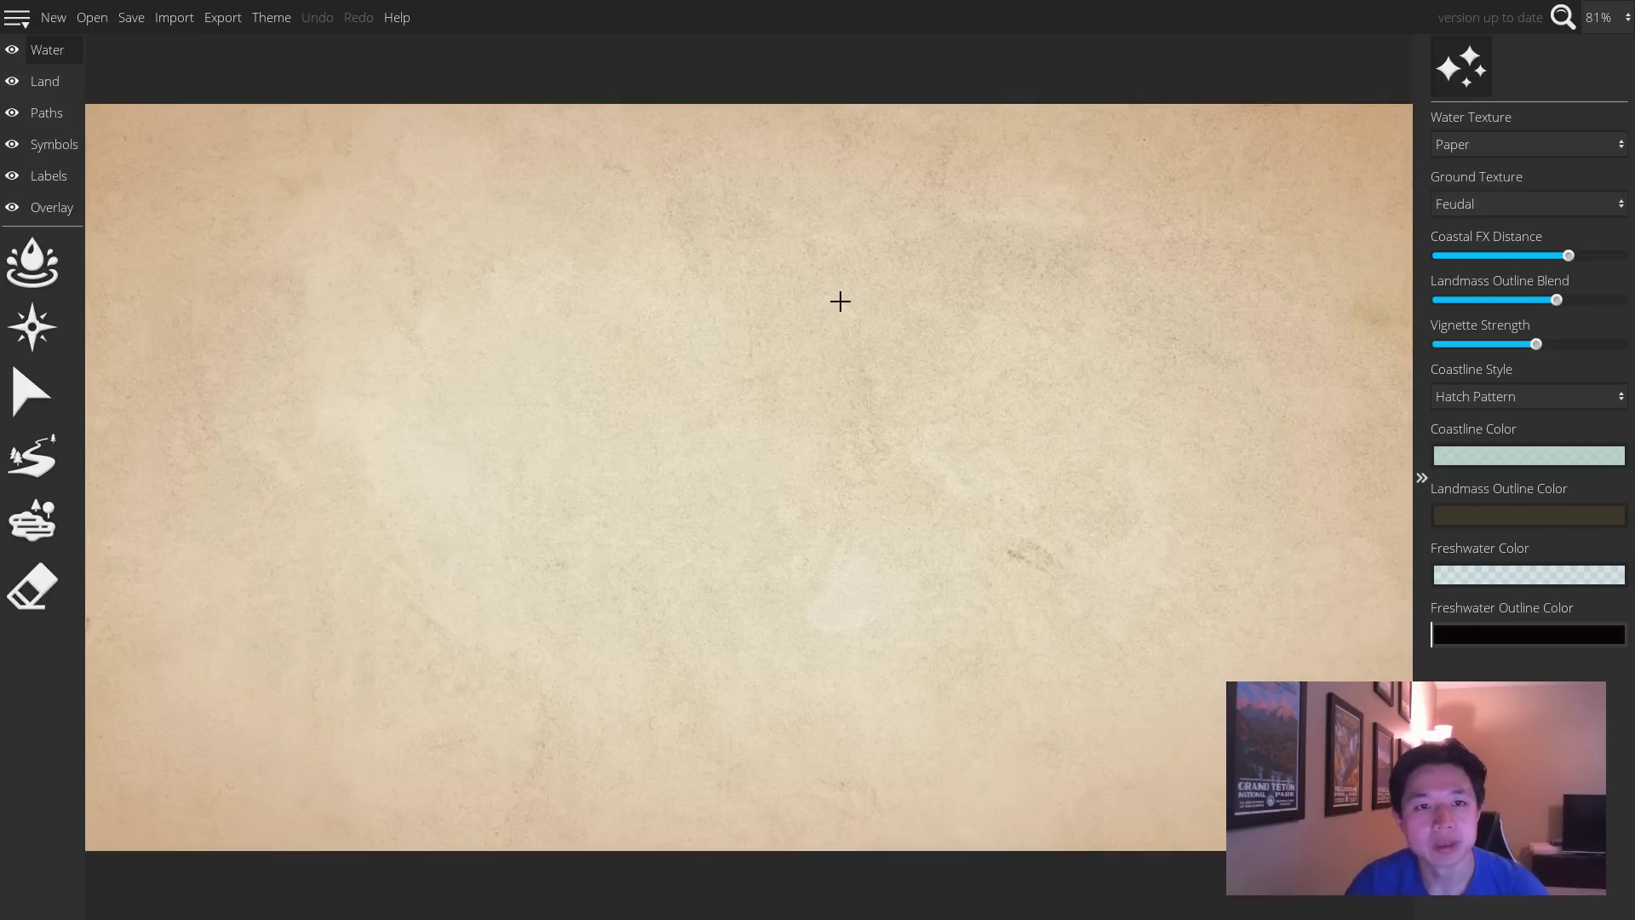
# On the Land layer with the Lasso tool, draw a trial seven-corner polygon selection and undo it
pyautogui.click(43, 83)
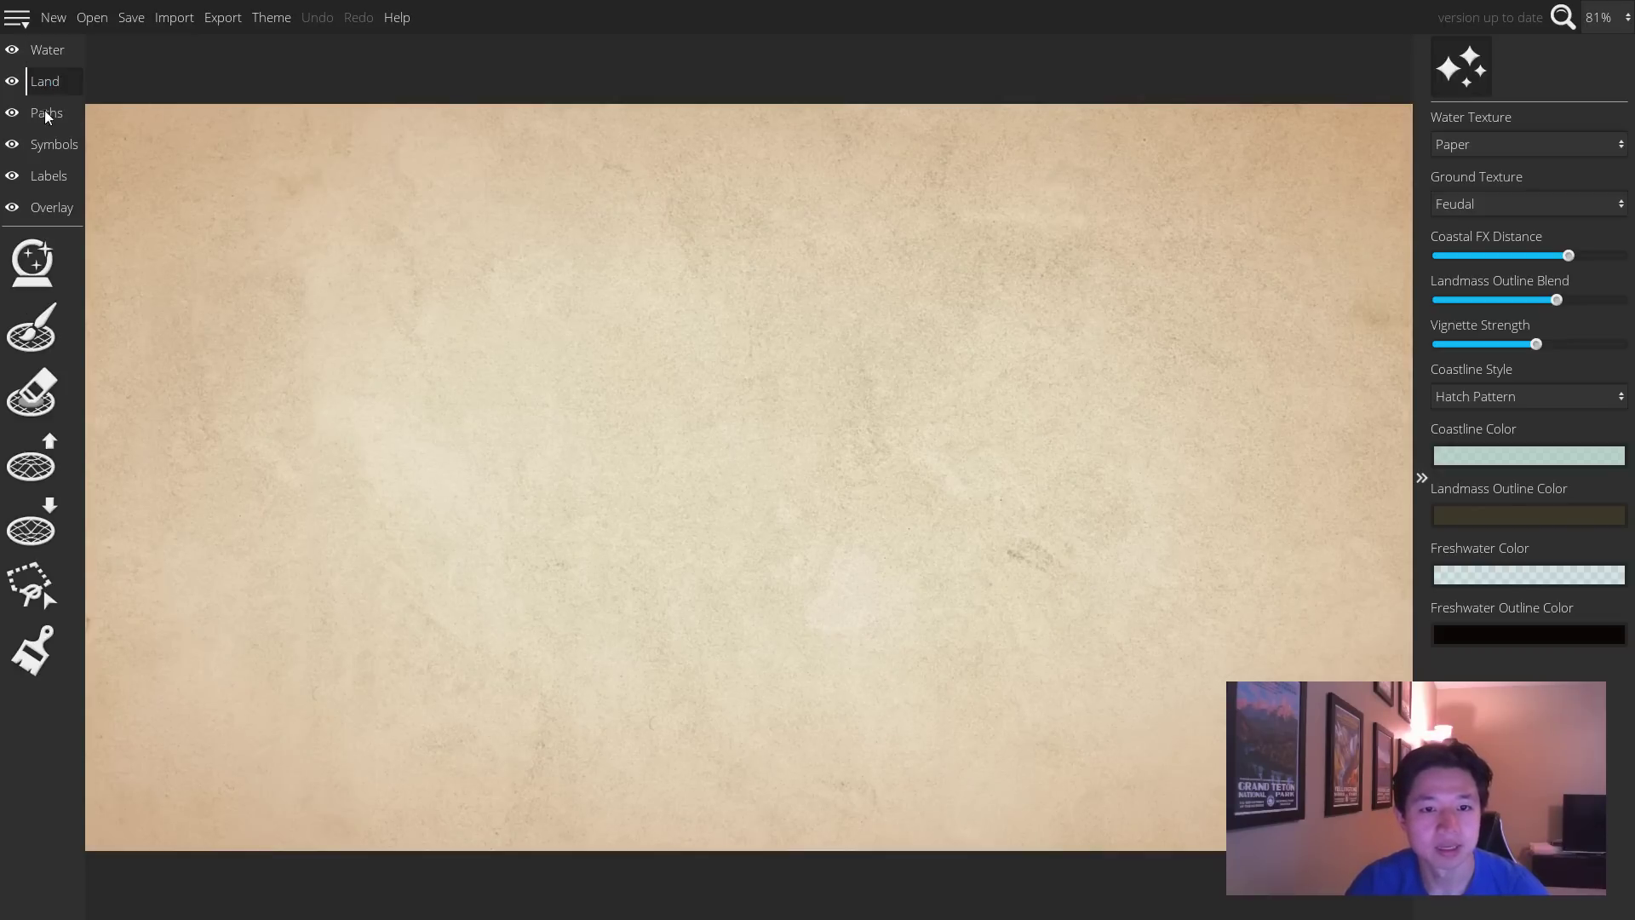
pyautogui.click(39, 598)
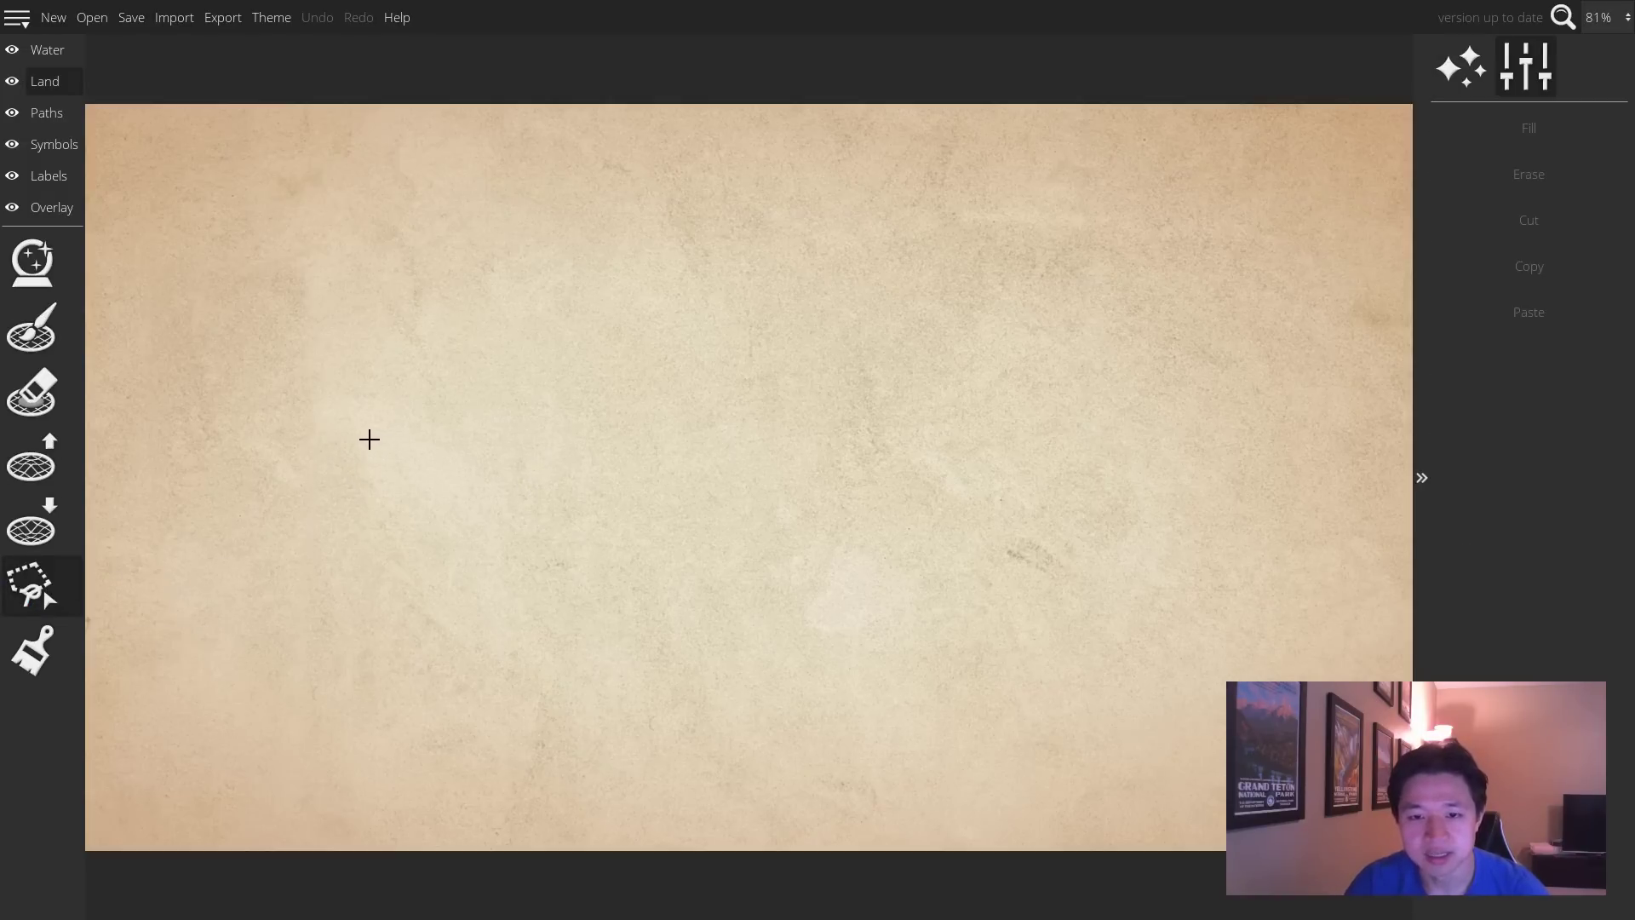
pyautogui.click(399, 417)
pyautogui.click(546, 324)
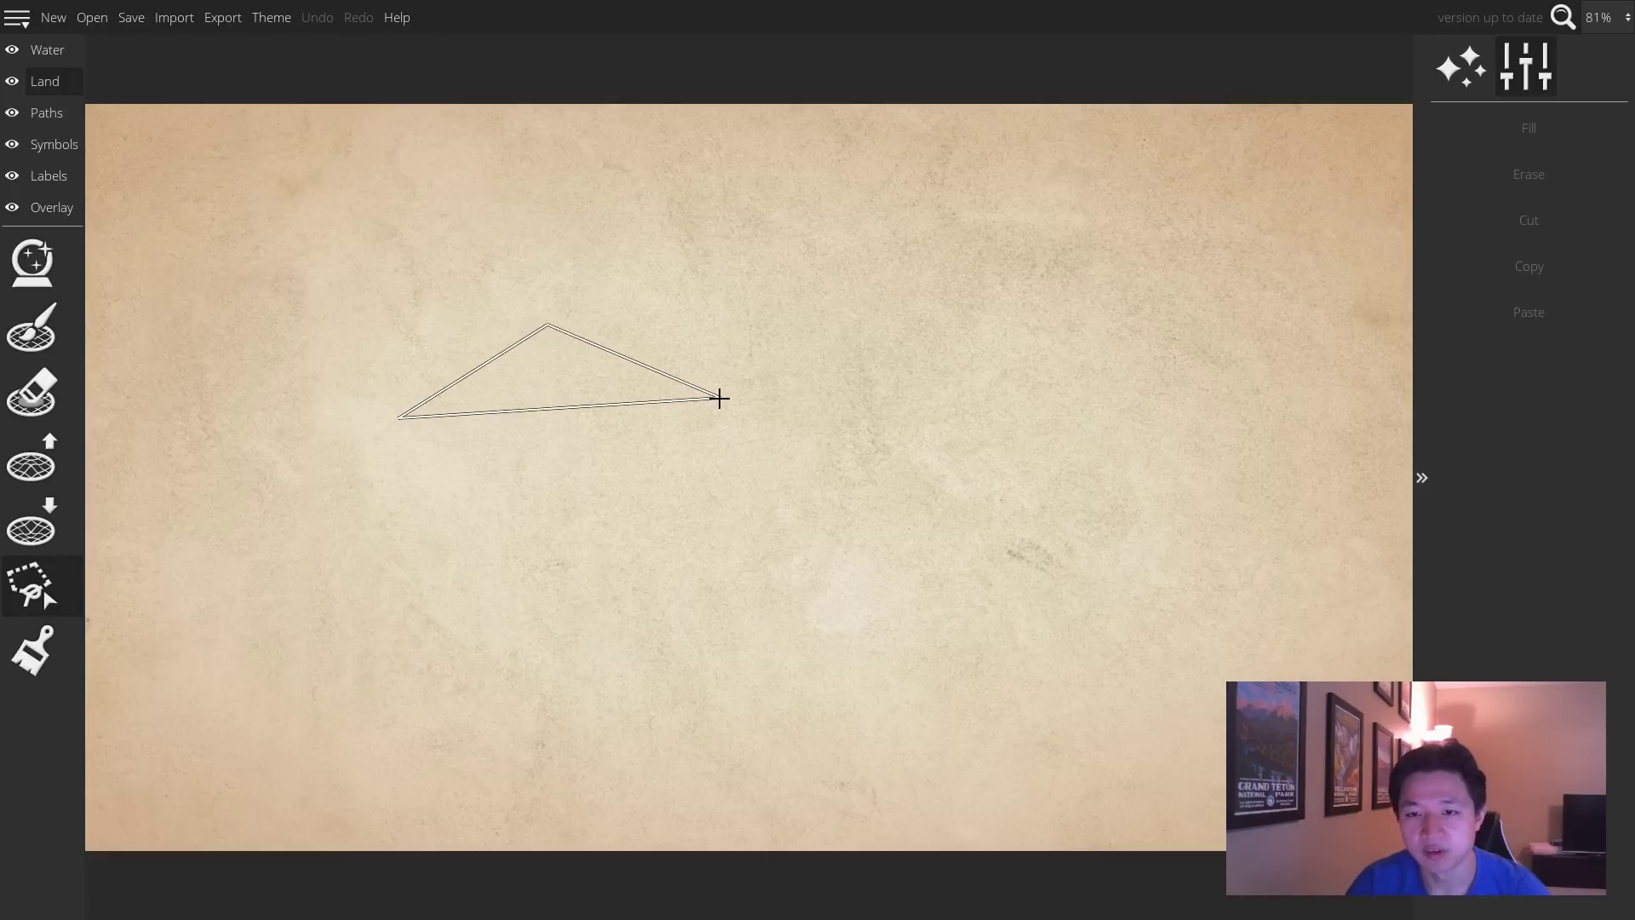
pyautogui.click(719, 398)
pyautogui.click(816, 517)
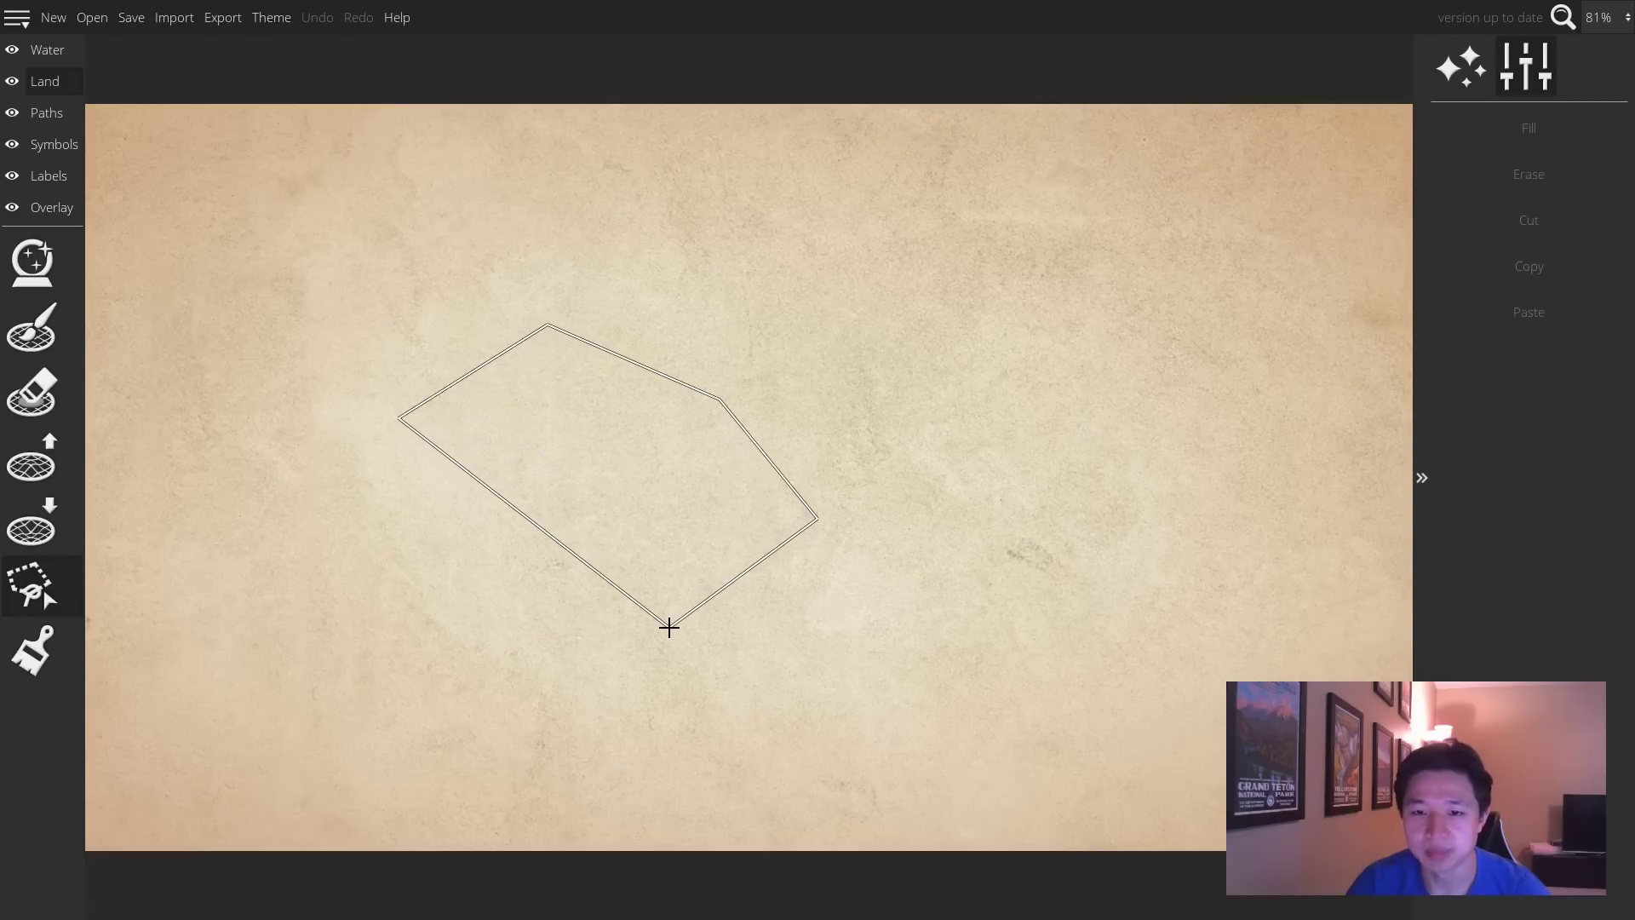
pyautogui.click(669, 628)
pyautogui.click(475, 663)
pyautogui.click(410, 607)
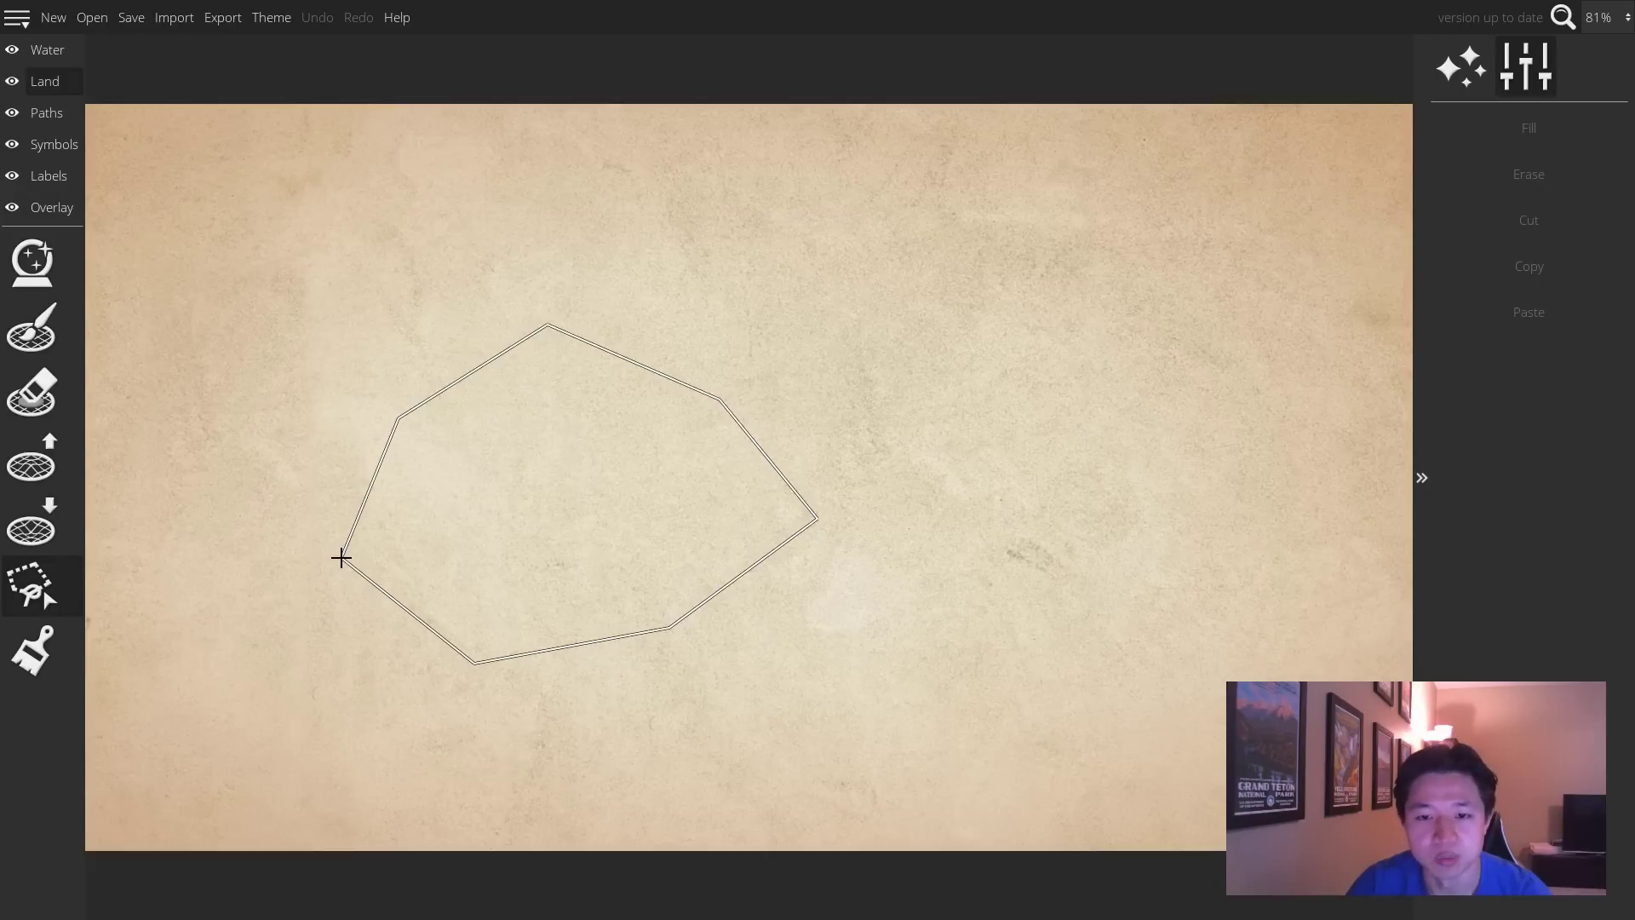
pyautogui.click(340, 558)
pyautogui.hotkey('ctrl', 'z')
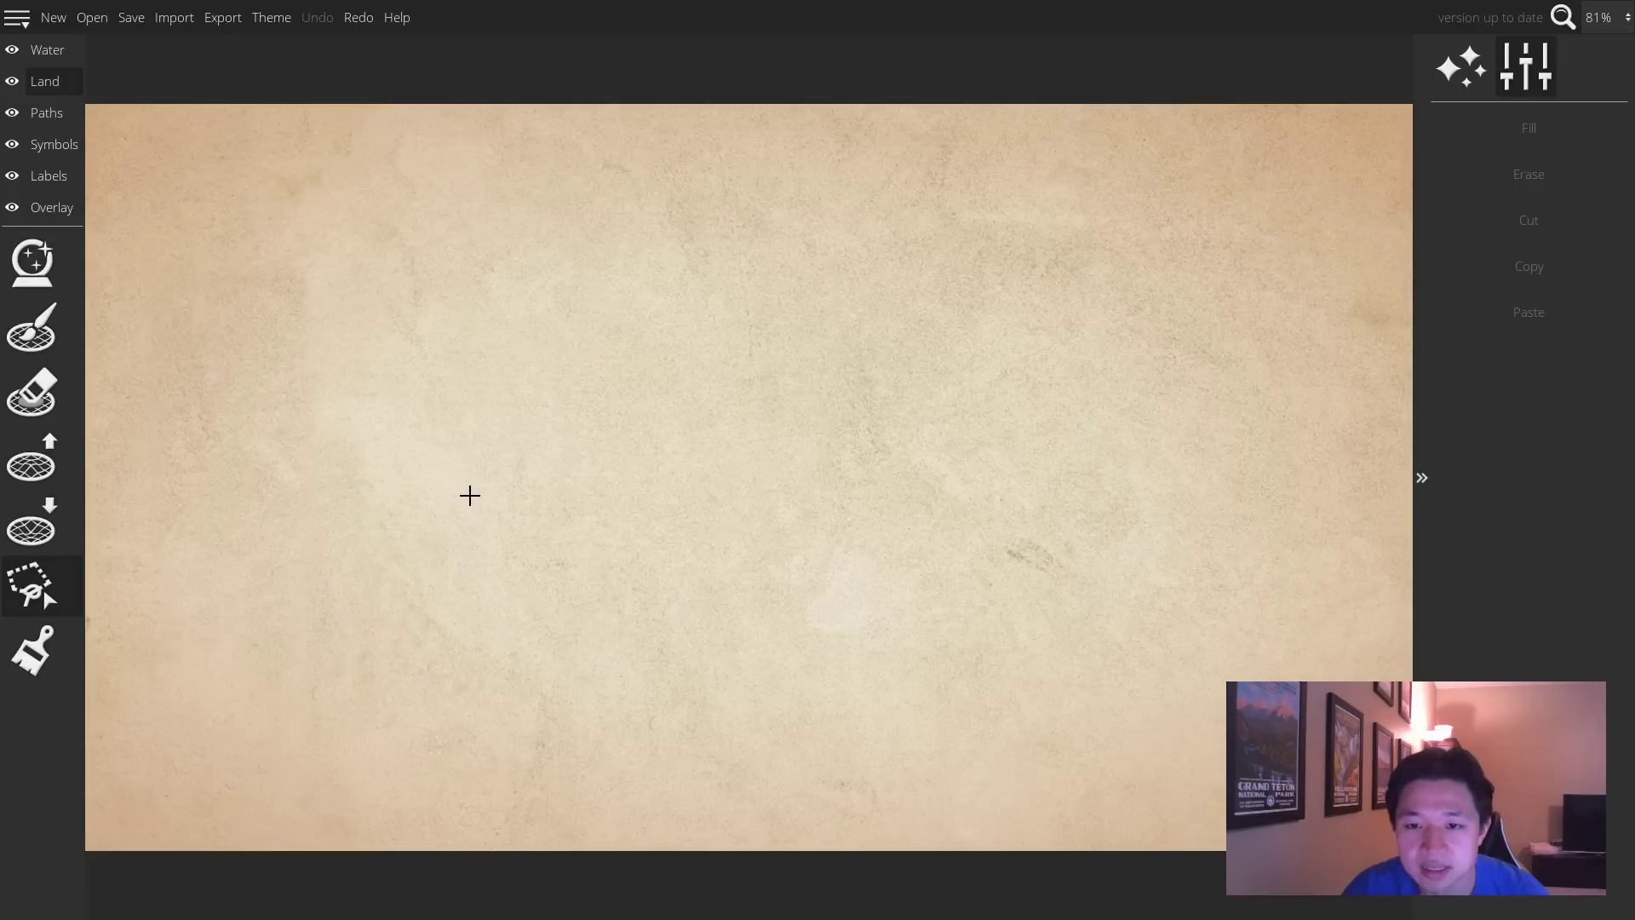
# Draw a self-crossing polygon selection and dismiss the invalid selection shape warning
pyautogui.click(468, 494)
pyautogui.click(670, 356)
pyautogui.click(830, 422)
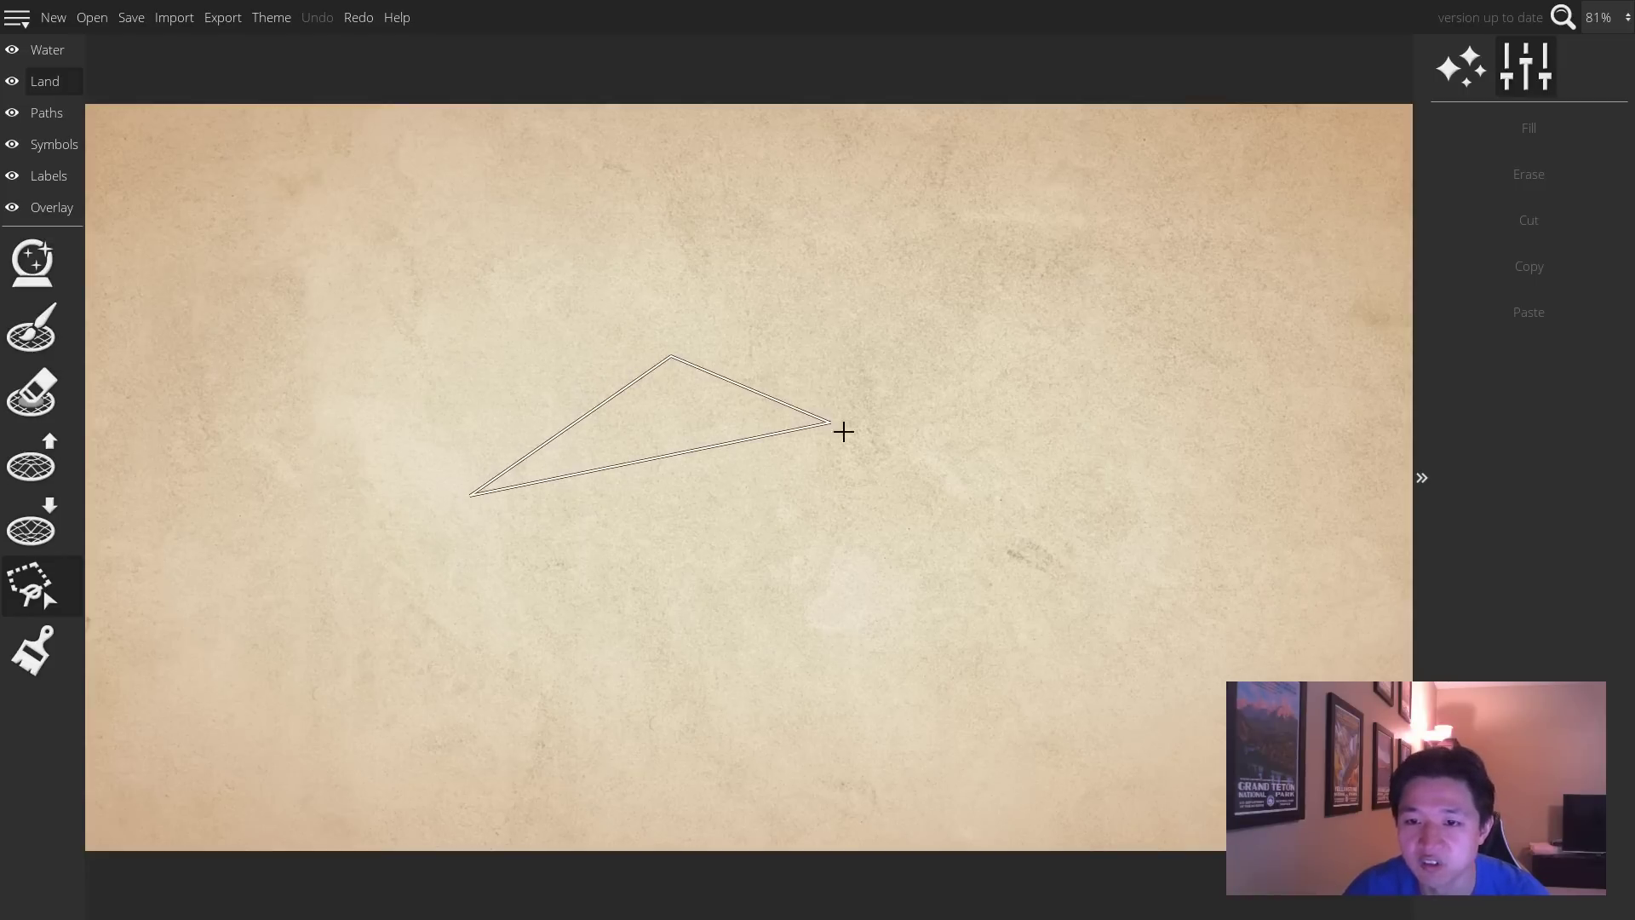
pyautogui.click(941, 594)
pyautogui.click(753, 718)
pyautogui.click(545, 717)
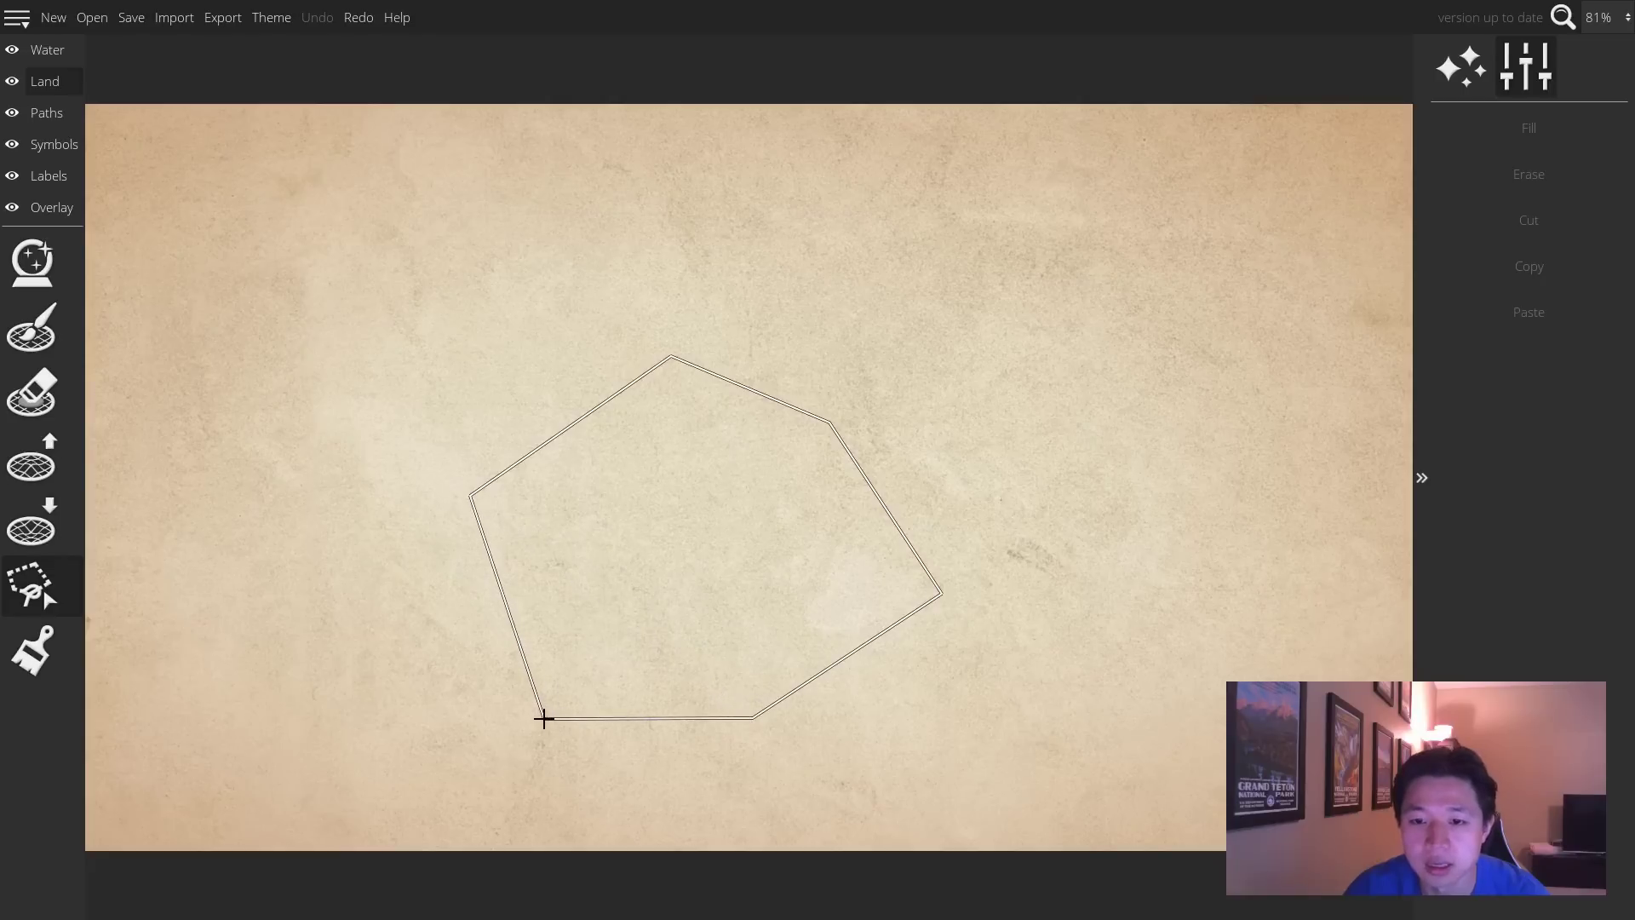
pyautogui.click(654, 554)
pyautogui.click(605, 450)
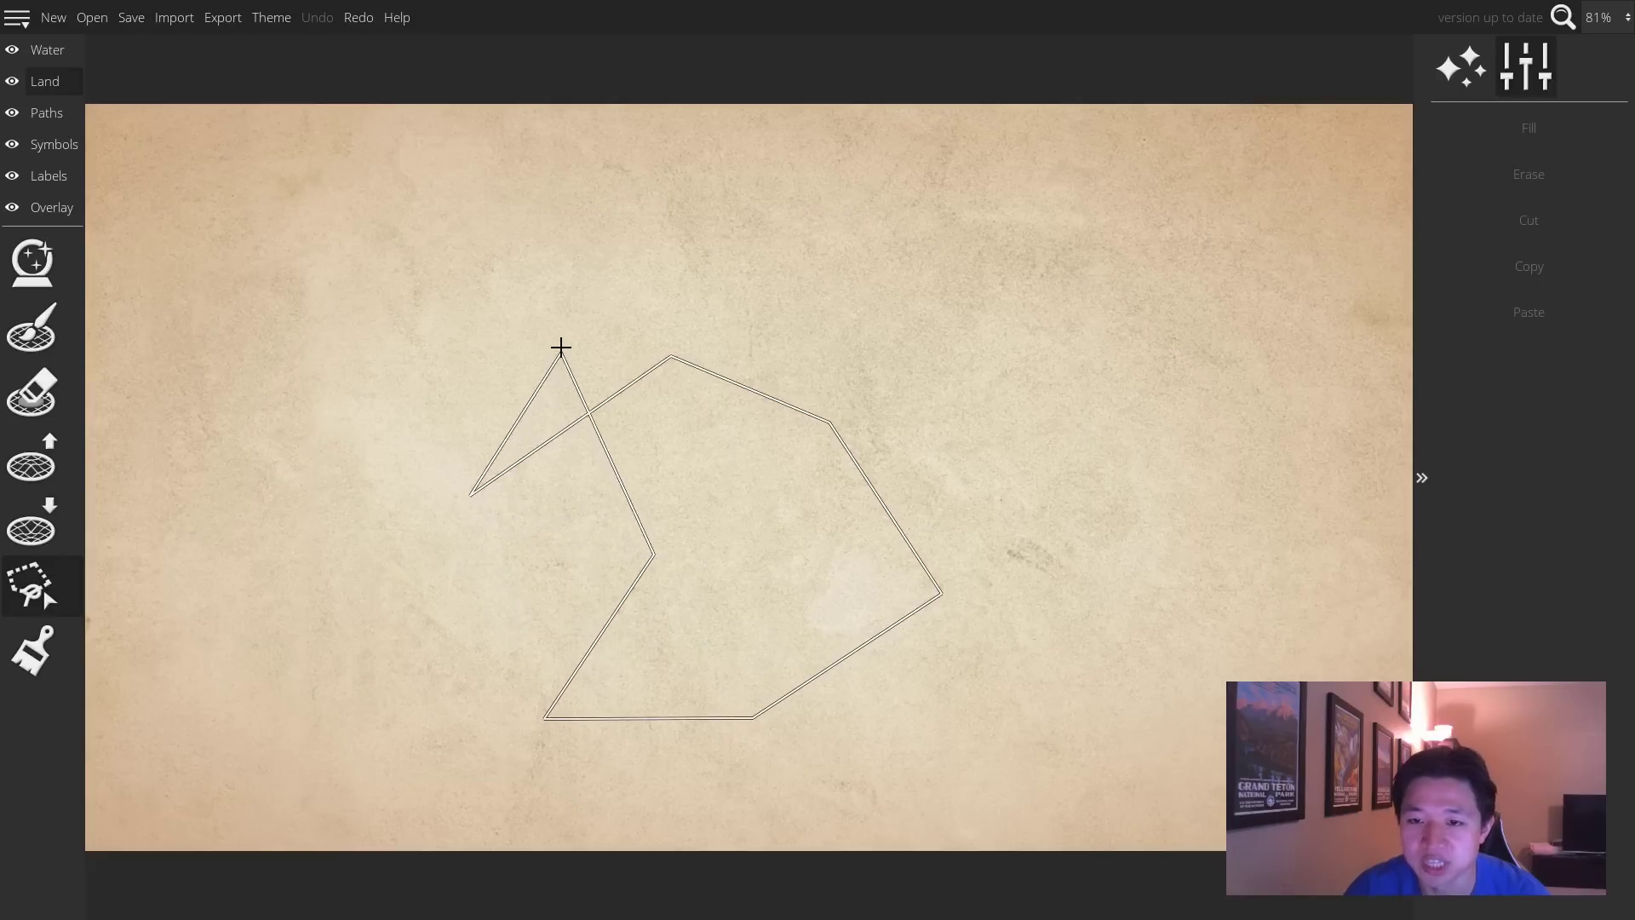
pyautogui.click(547, 295)
pyautogui.press('Return')
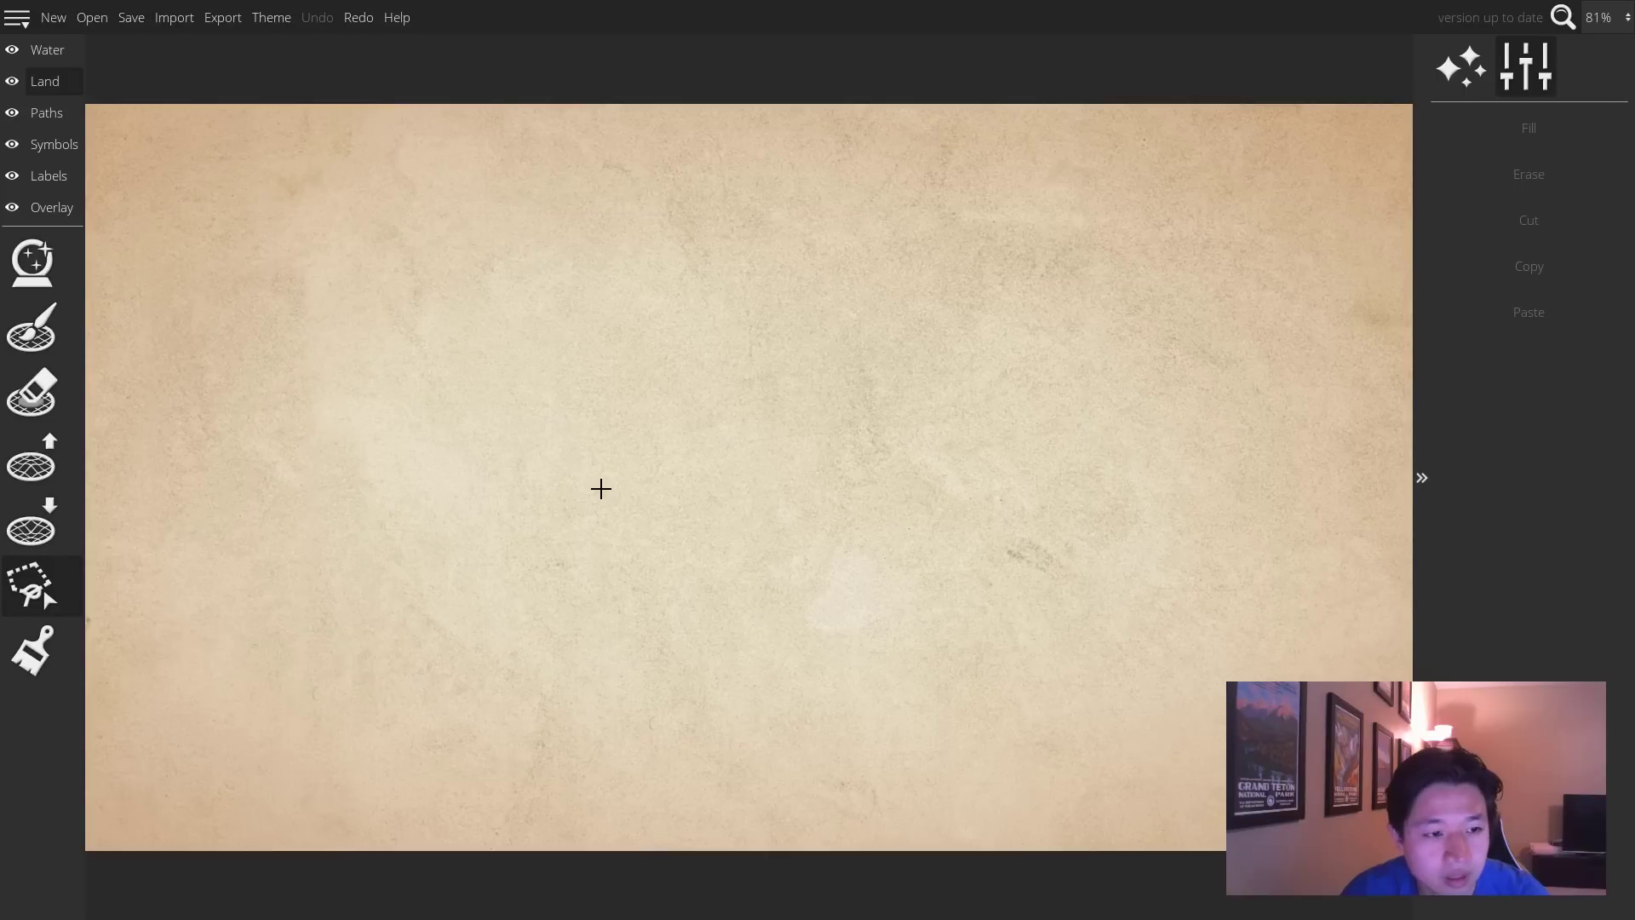
# Generate a Continent-pattern landmass and lower the water level to reveal more land
pyautogui.click(76, 264)
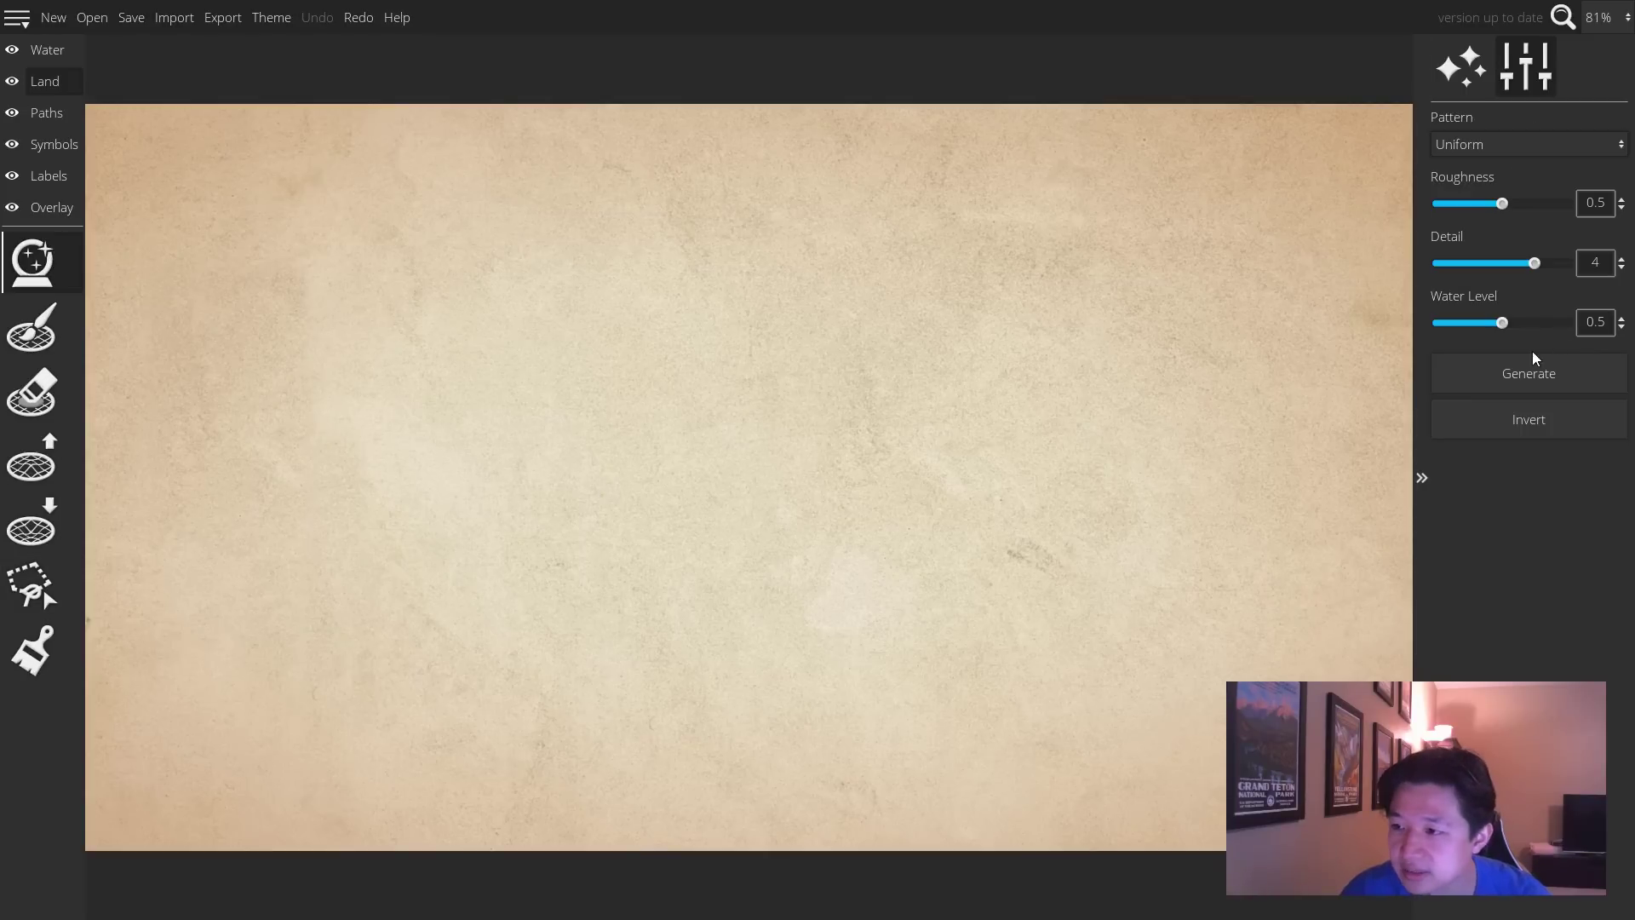
pyautogui.click(1526, 143)
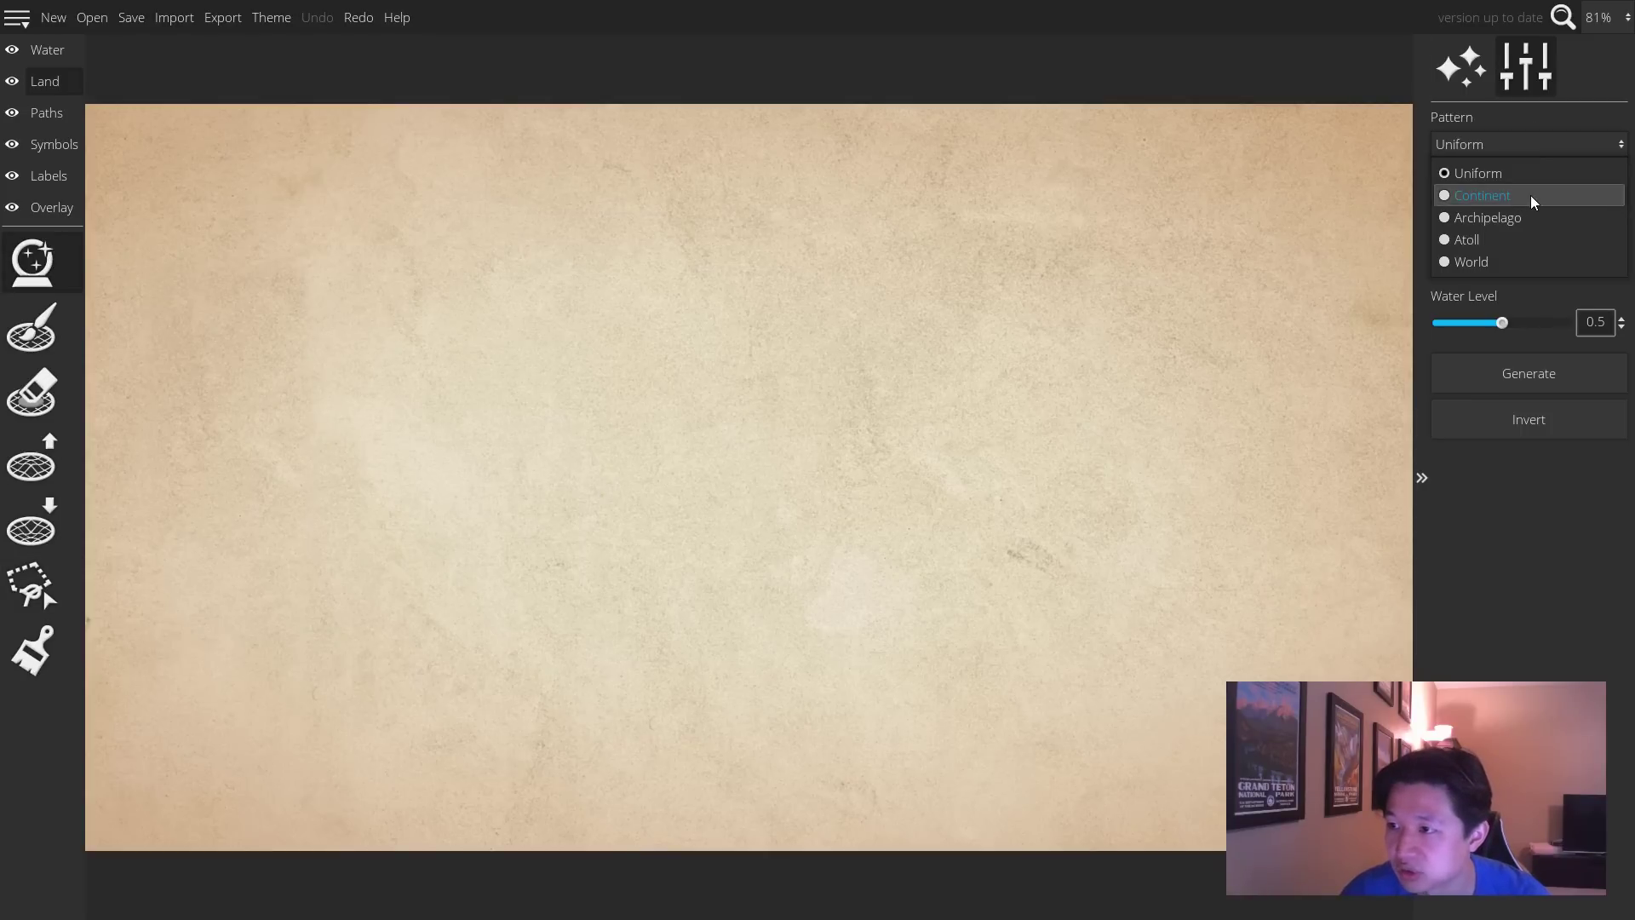
pyautogui.click(1530, 196)
pyautogui.click(1530, 365)
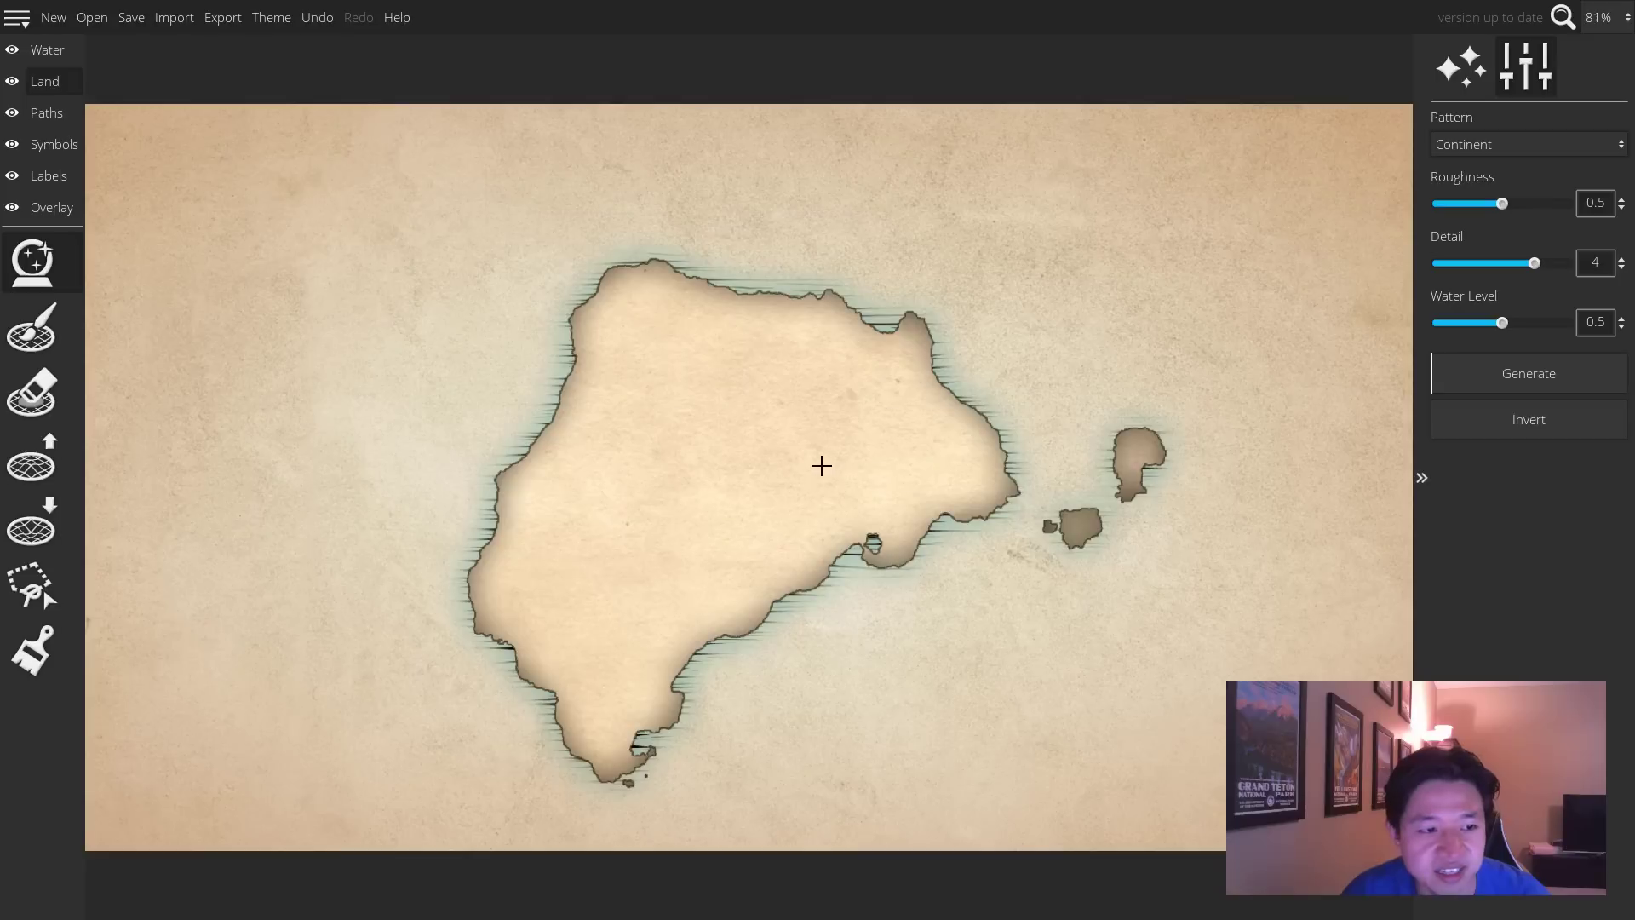
pyautogui.moveTo(1502, 323); pyautogui.dragTo(1461, 323)
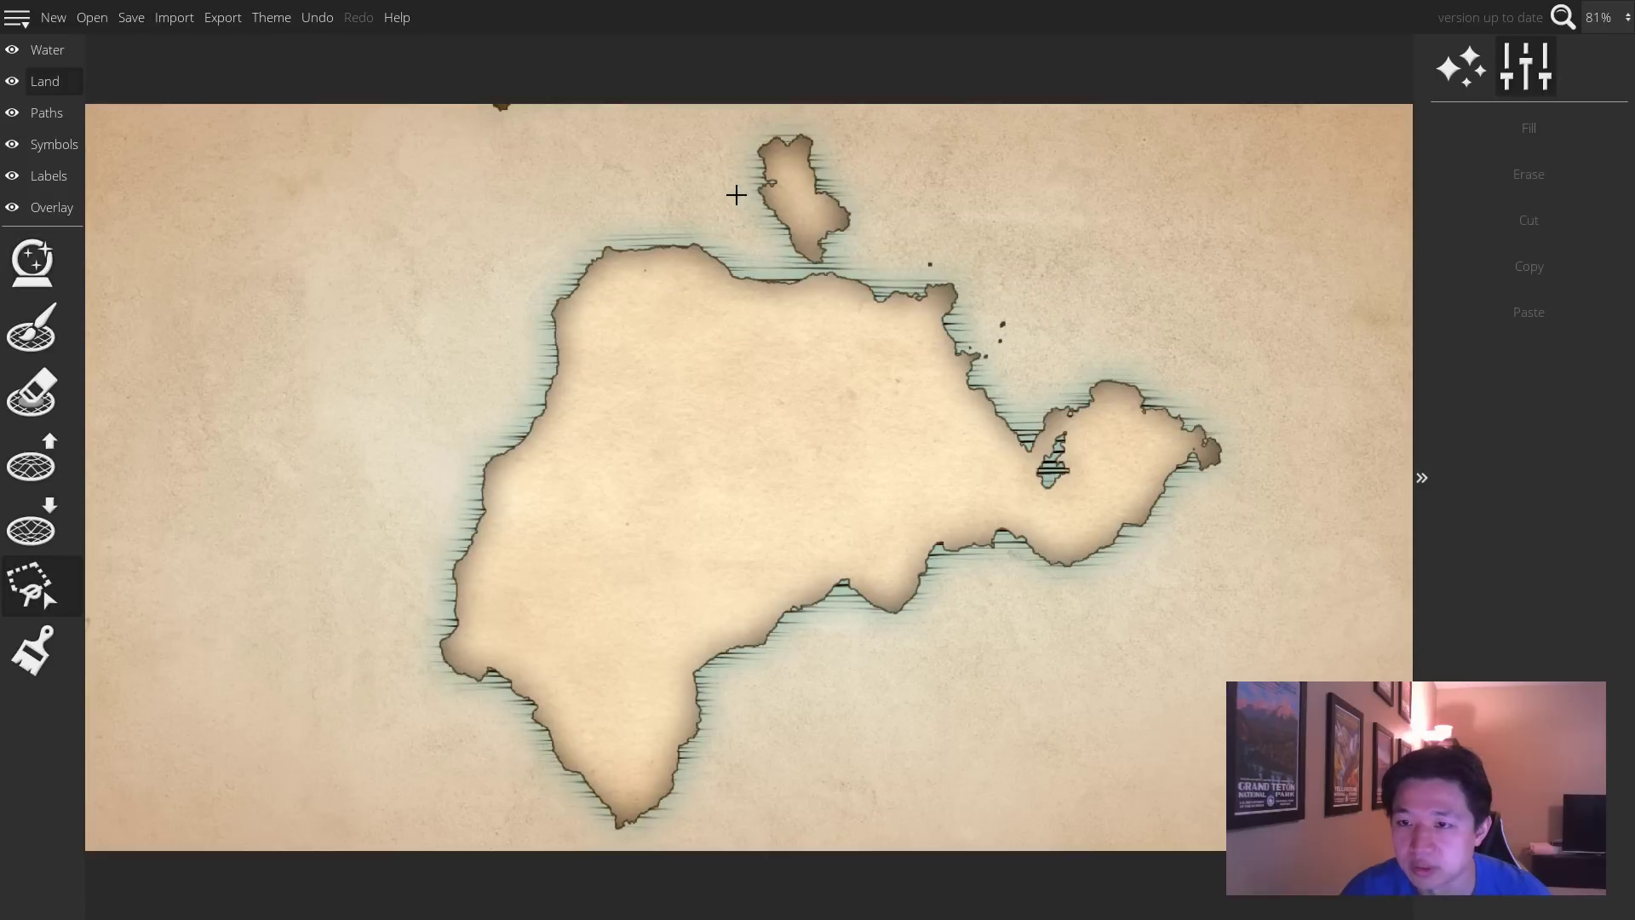
# Lasso the small northern island, trying Erase and Fill on it and undoing each
pyautogui.moveTo(726, 186)
pyautogui.mouseDown()
pyautogui.moveTo(800, 269)
pyautogui.moveTo(851, 265)
pyautogui.moveTo(916, 215)
pyautogui.moveTo(726, 128)
pyautogui.moveTo(726, 175)
pyautogui.mouseUp()
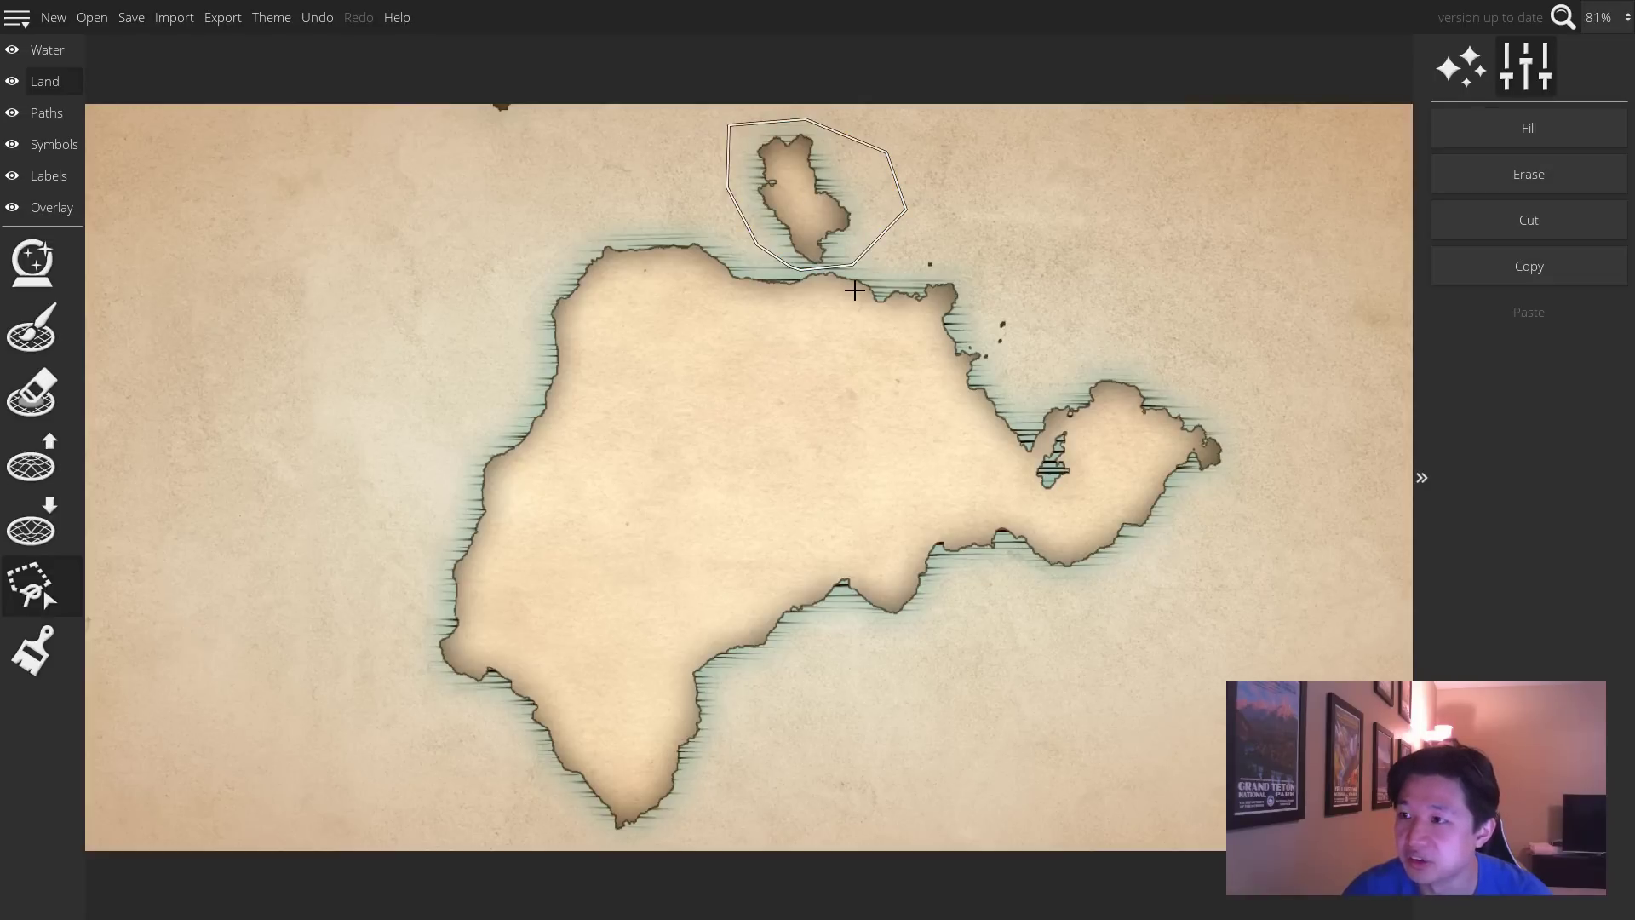
pyautogui.click(1506, 178)
pyautogui.hotkey('ctrl', 'z')
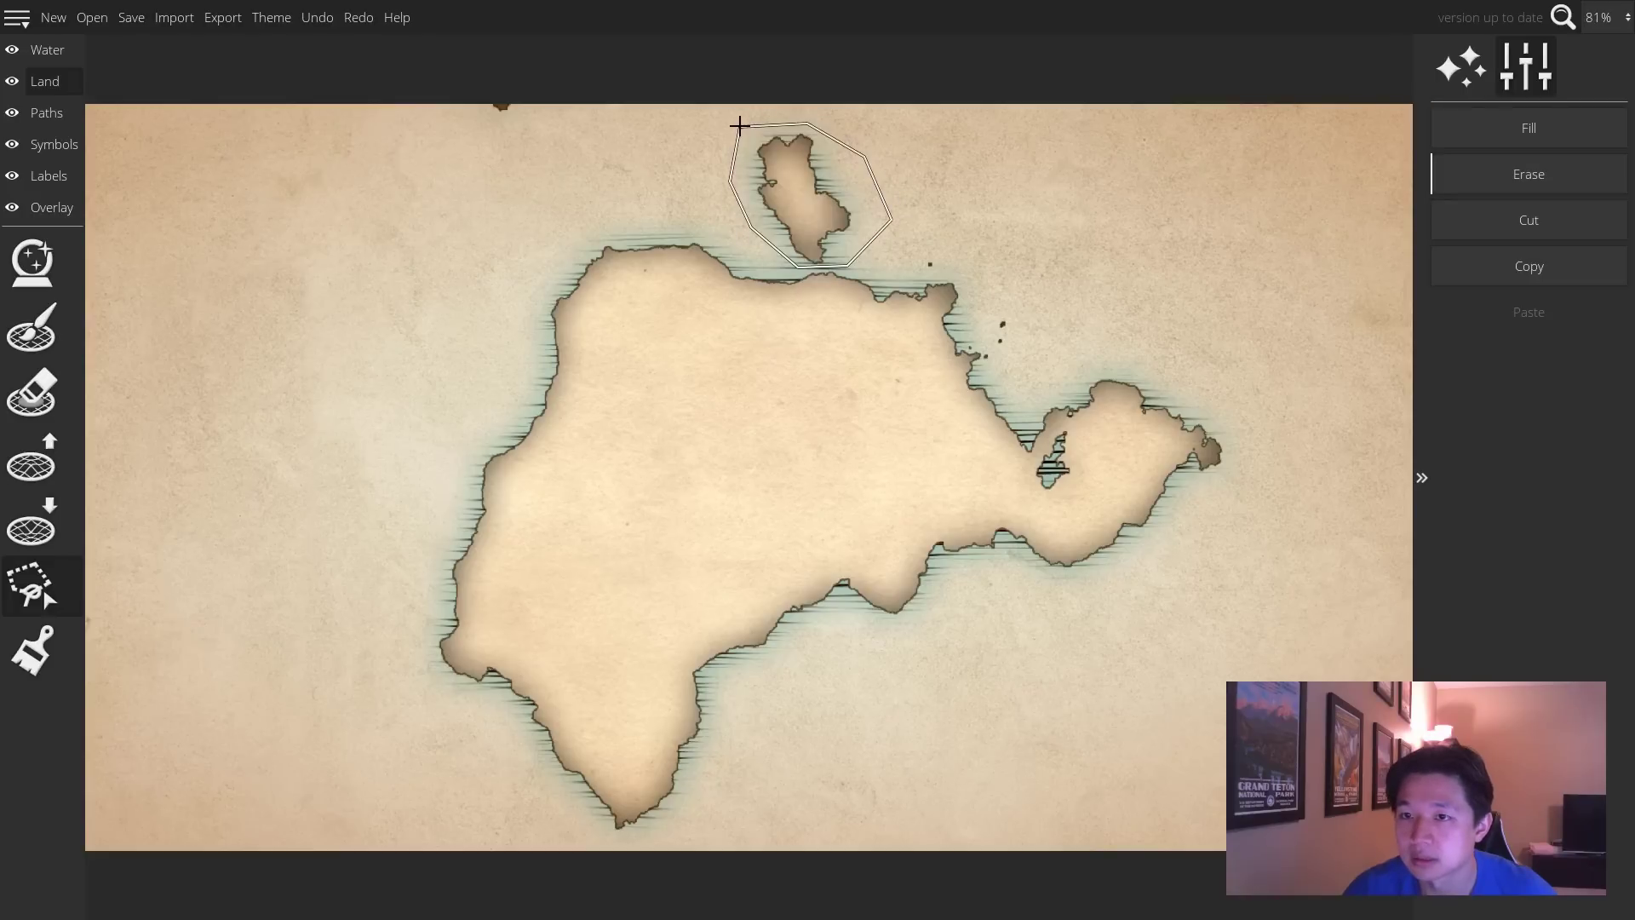
pyautogui.click(1473, 126)
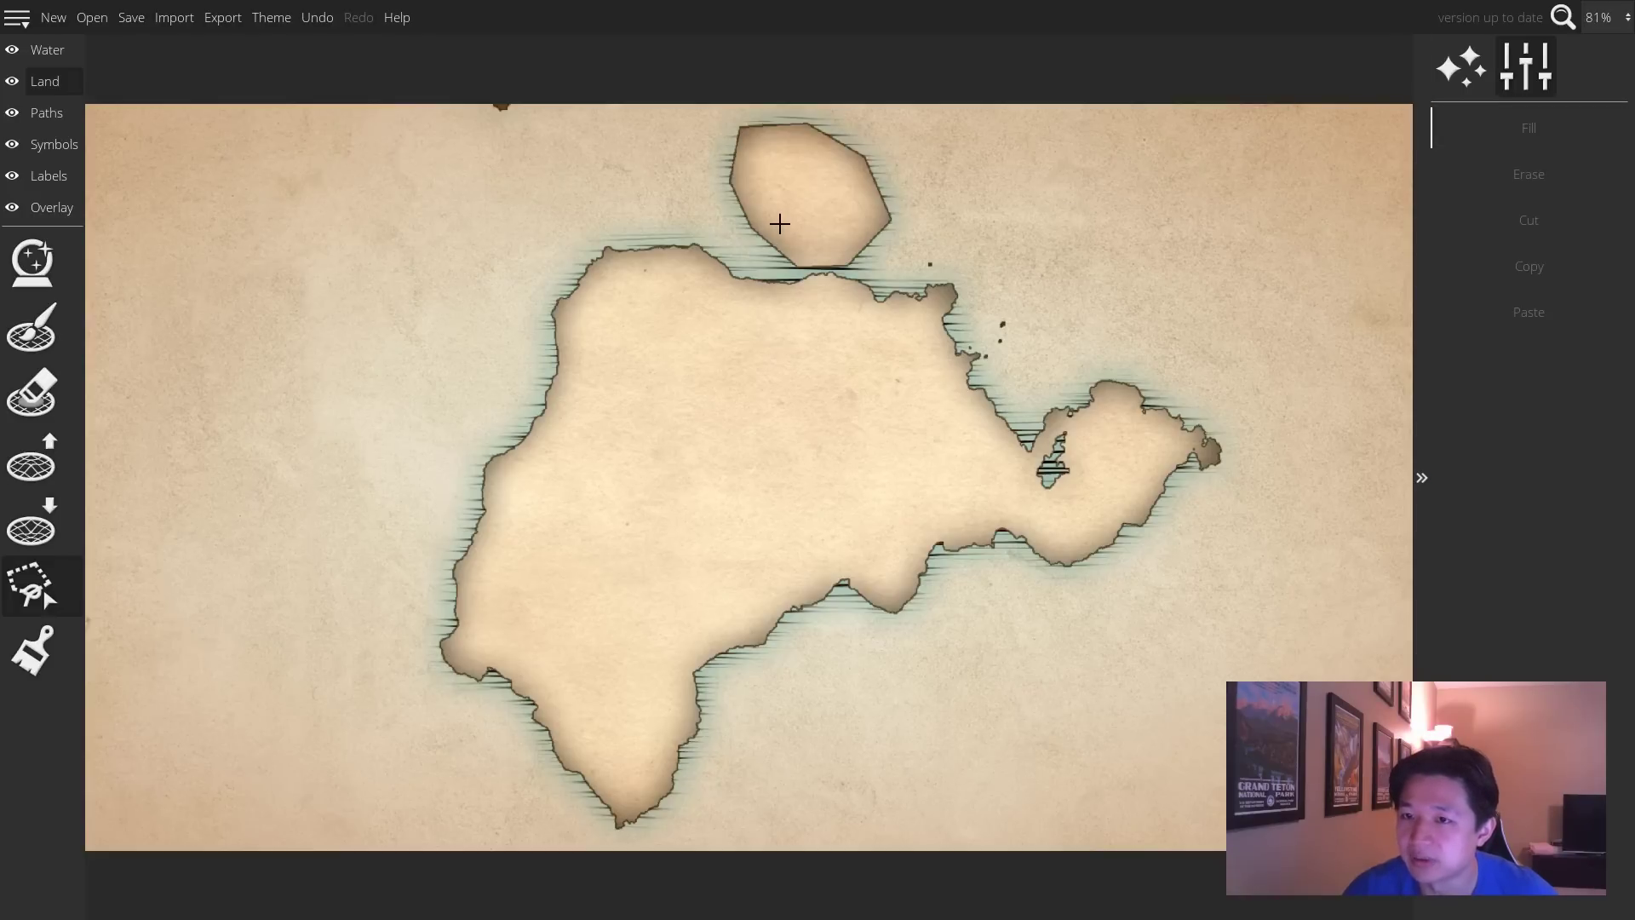
pyautogui.hotkey('ctrl', 'z')
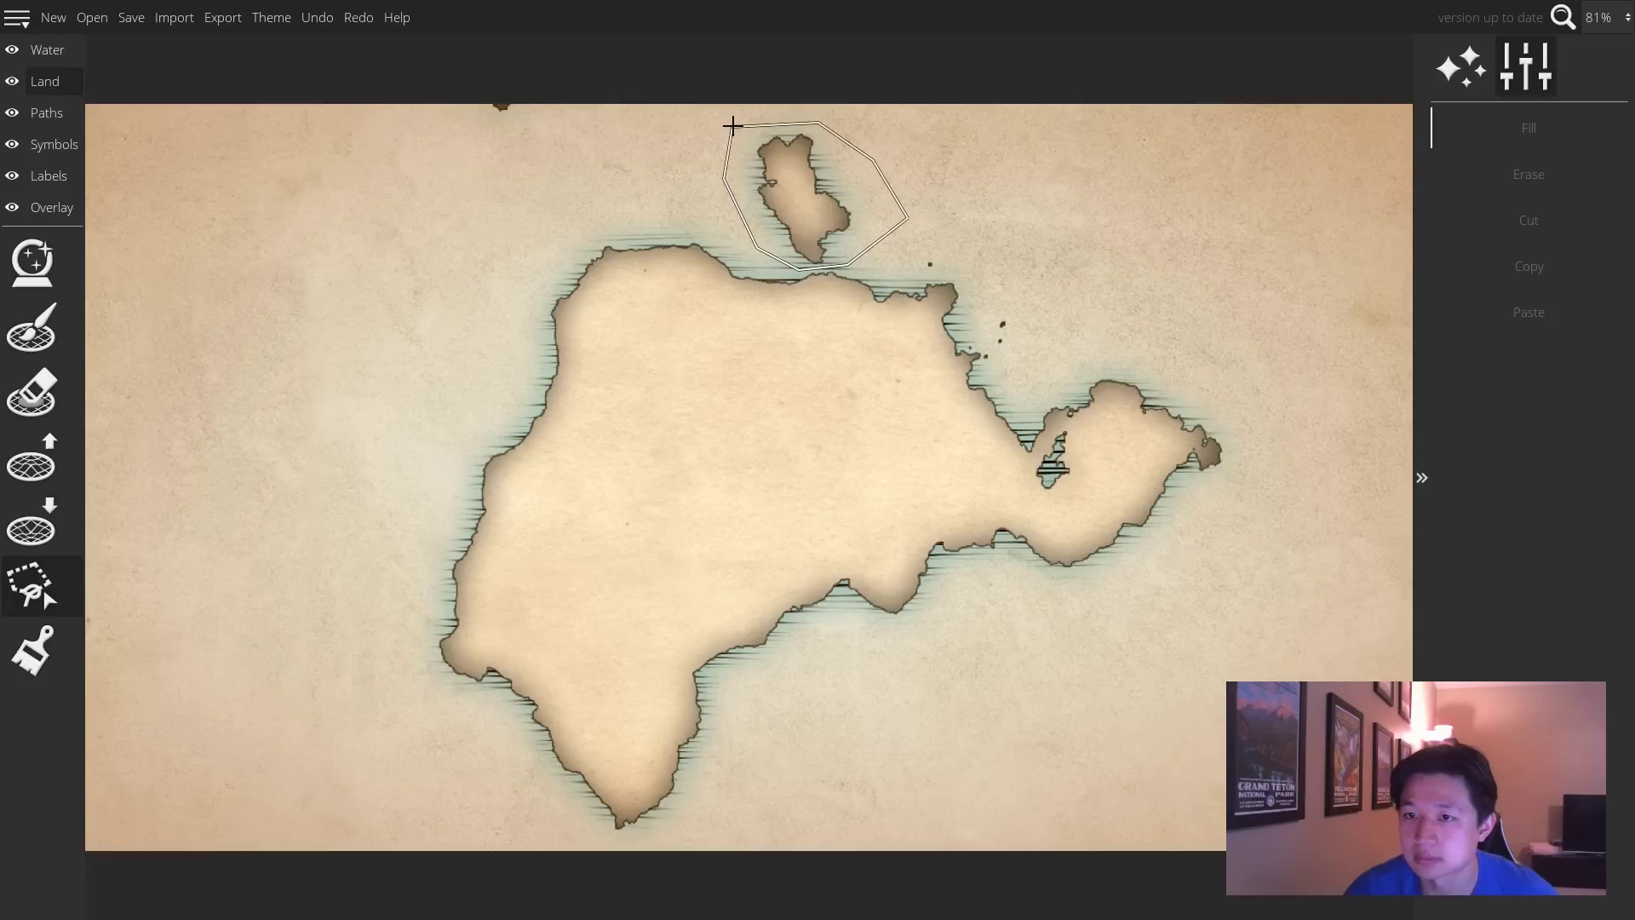
# Drag the selected island around the map onto the northwest coast, then undo the placement
pyautogui.moveTo(809, 214)
pyautogui.mouseDown()
pyautogui.moveTo(1049, 230)
pyautogui.moveTo(1130, 311)
pyautogui.mouseUp()
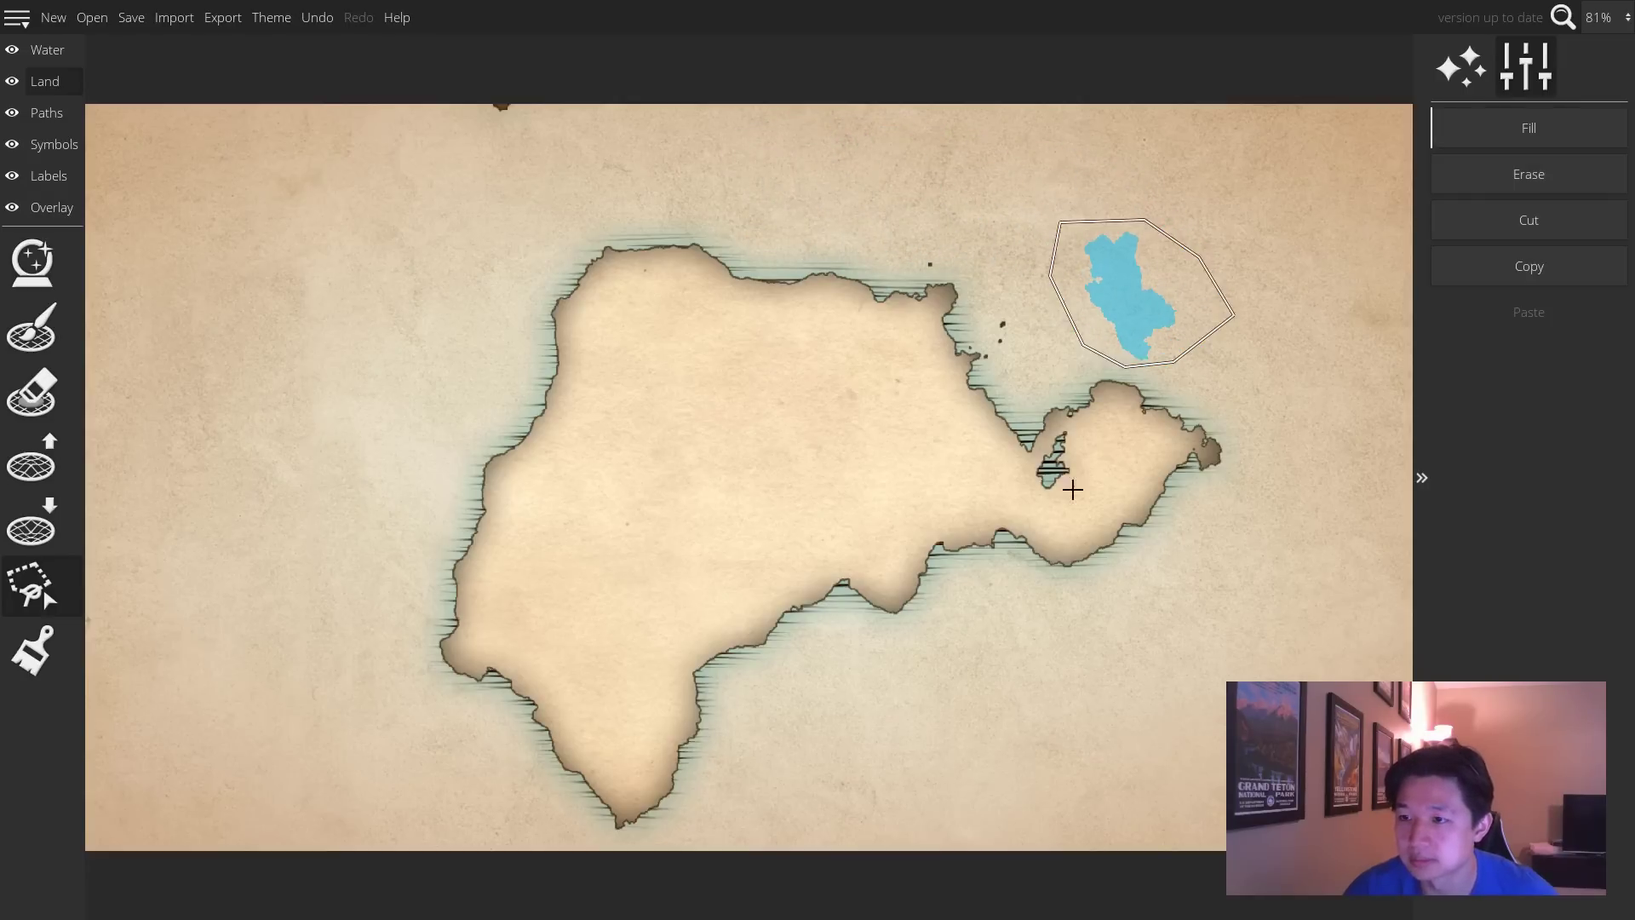
pyautogui.moveTo(1140, 327)
pyautogui.mouseDown()
pyautogui.moveTo(584, 383)
pyautogui.moveTo(435, 511)
pyautogui.moveTo(396, 584)
pyautogui.moveTo(440, 631)
pyautogui.moveTo(405, 667)
pyautogui.moveTo(421, 666)
pyautogui.mouseUp()
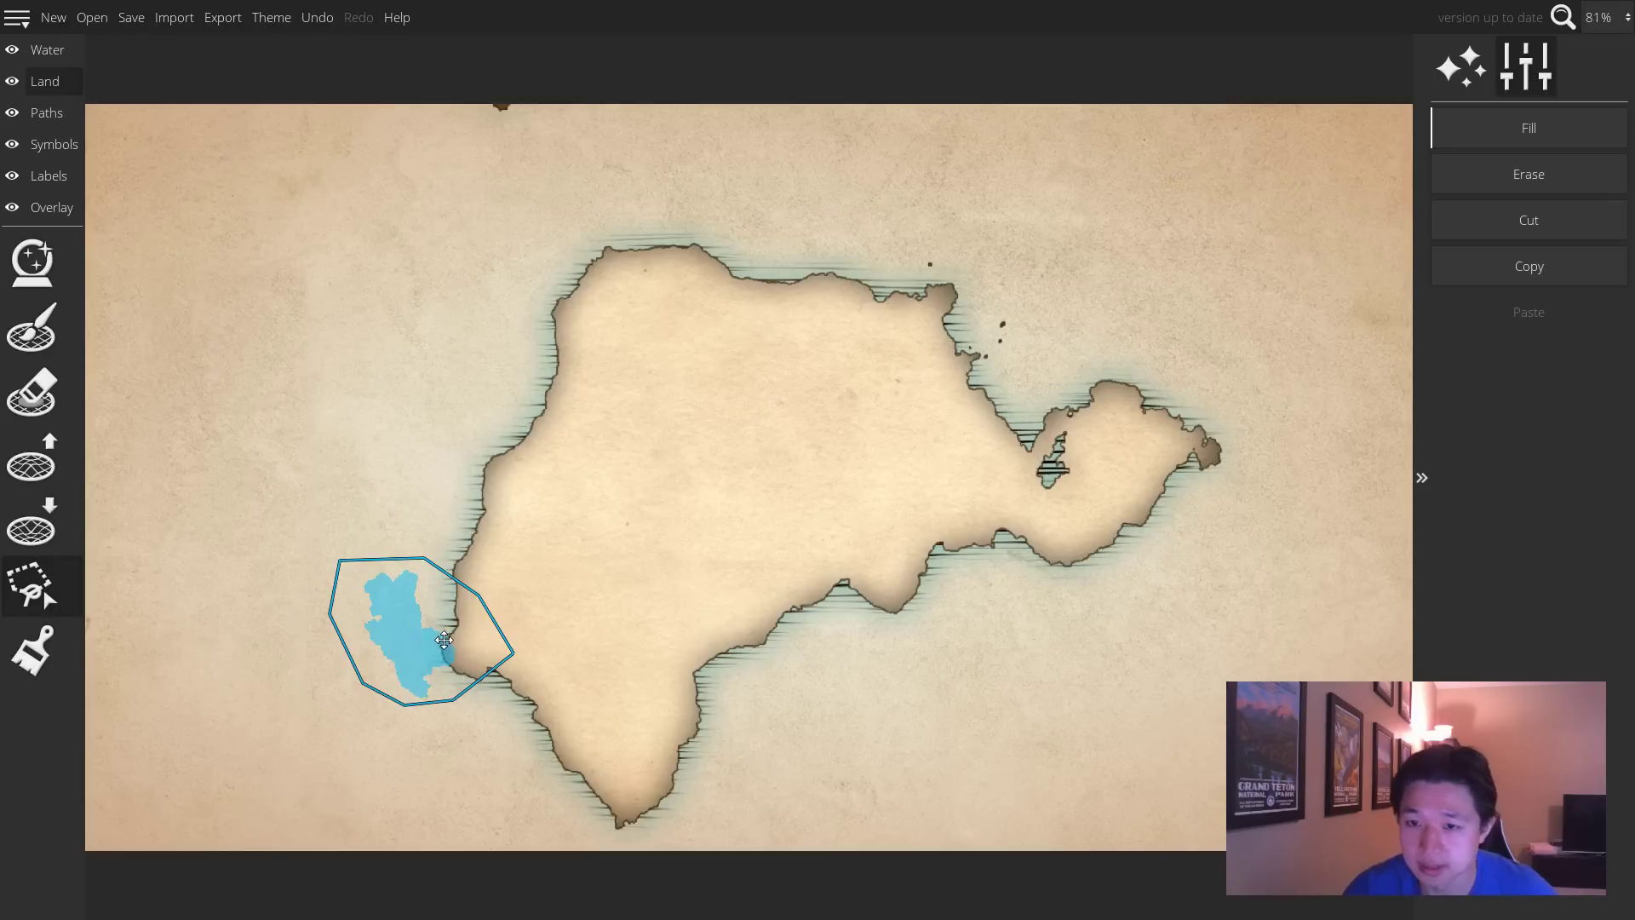
pyautogui.moveTo(426, 627)
pyautogui.mouseDown()
pyautogui.moveTo(421, 524)
pyautogui.moveTo(508, 272)
pyautogui.moveTo(534, 294)
pyautogui.mouseUp()
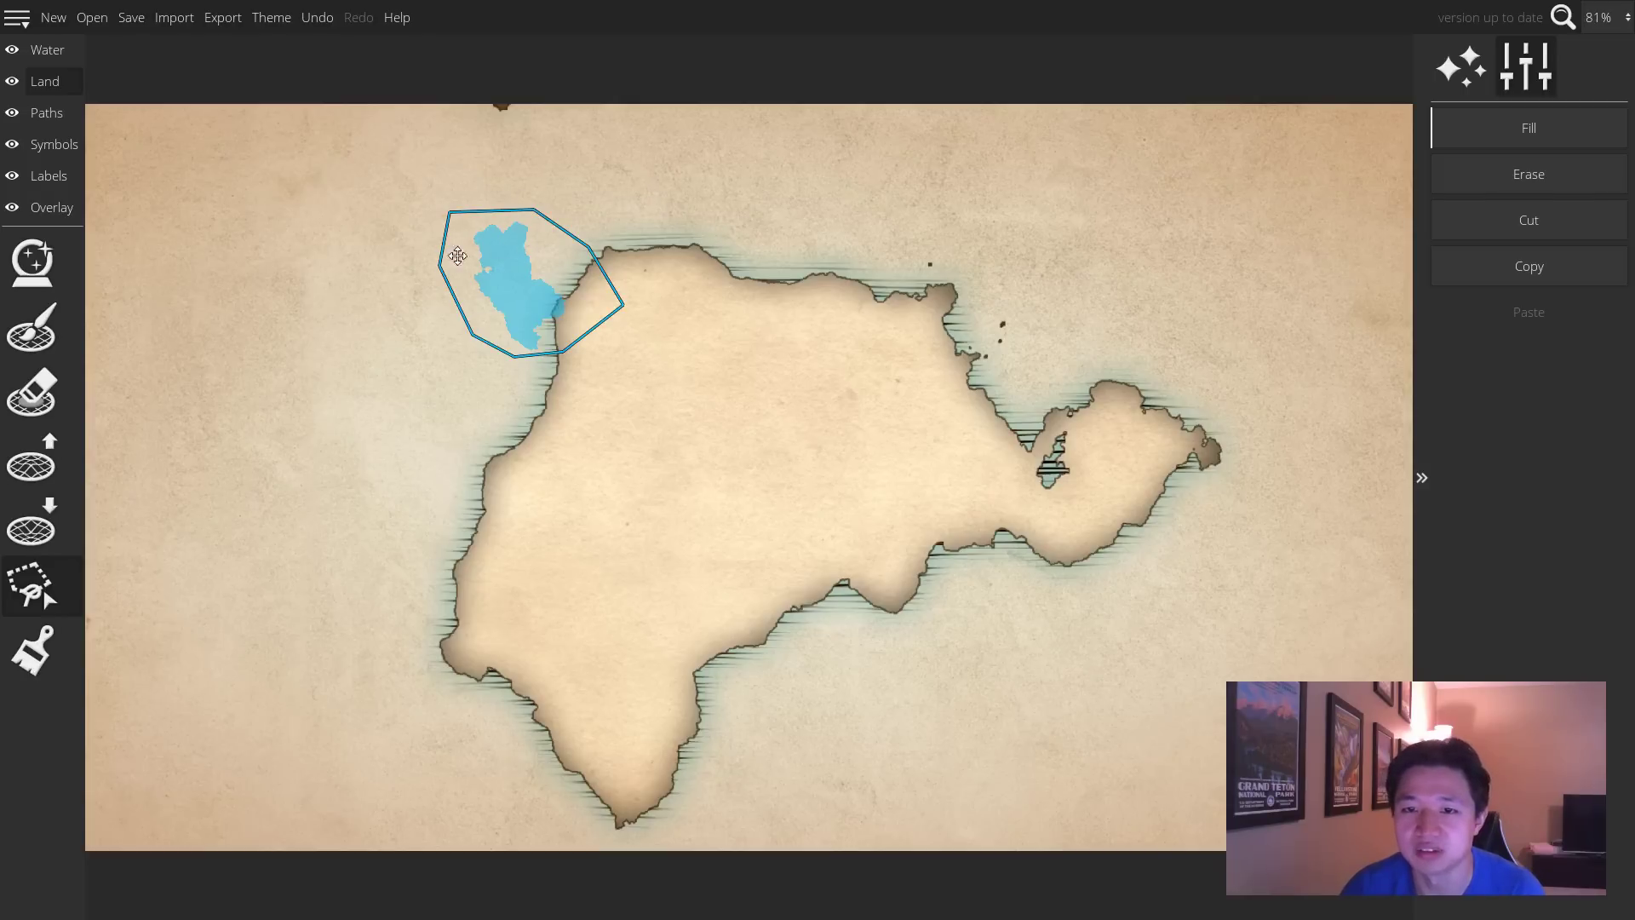
pyautogui.click(631, 205)
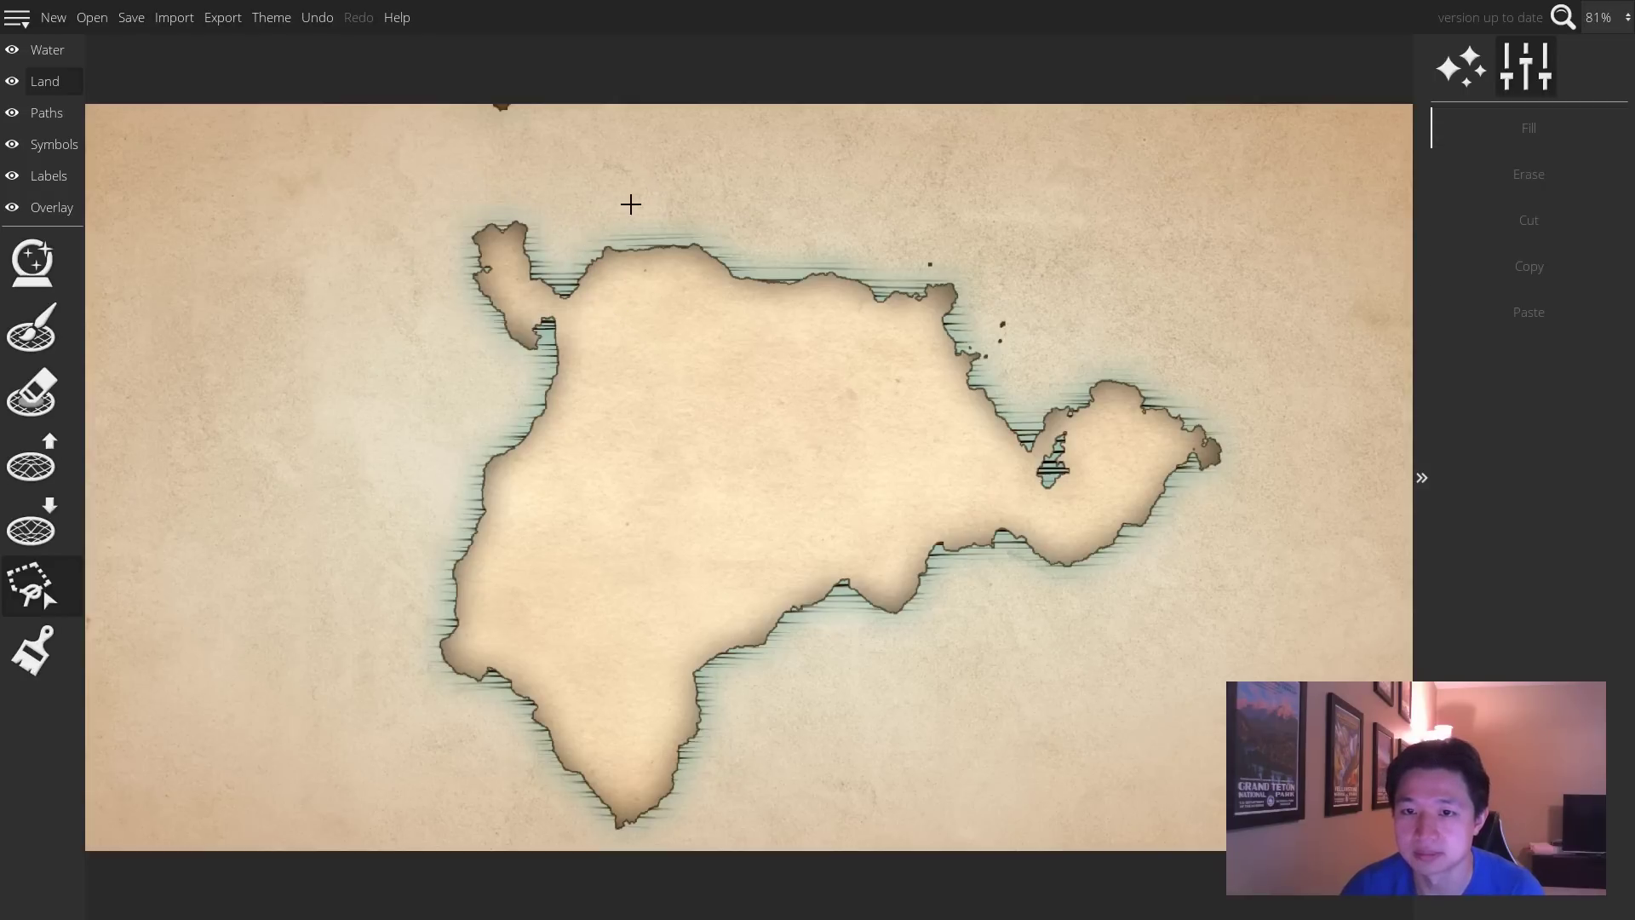
pyautogui.hotkey('ctrl', 'z')
# Test-move a pentagon of coastline, undo it, and copy the selected land
pyautogui.moveTo(508, 354); pyautogui.dragTo(445, 393)
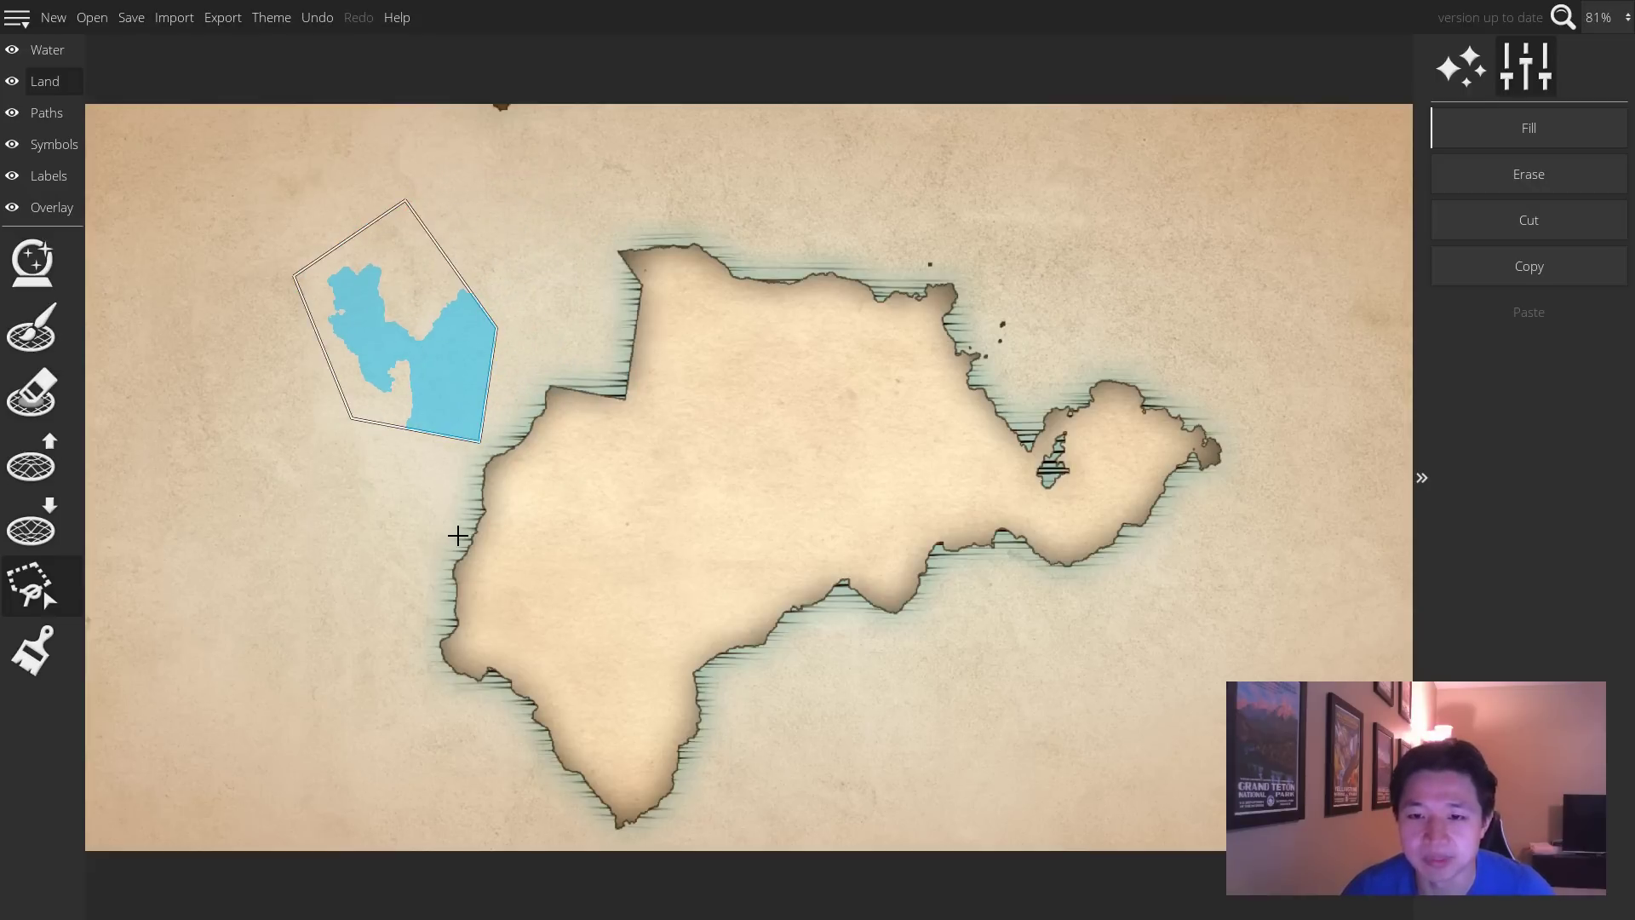
pyautogui.hotkey('ctrl', 'z')
pyautogui.hotkey('ctrl', 'z')
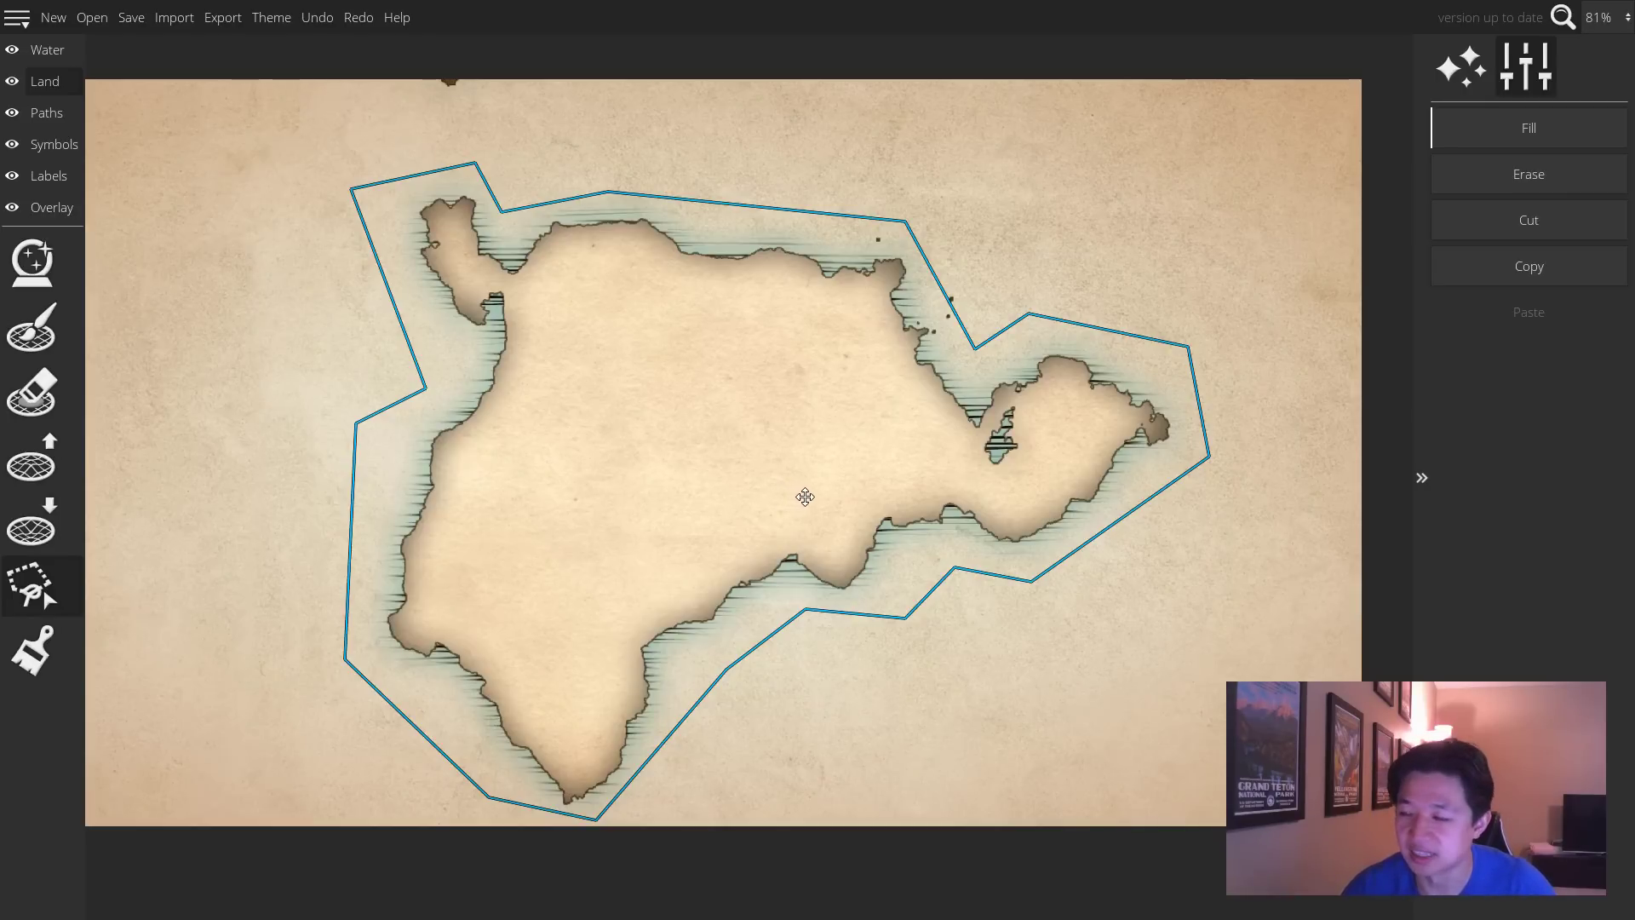
pyautogui.click(1597, 248)
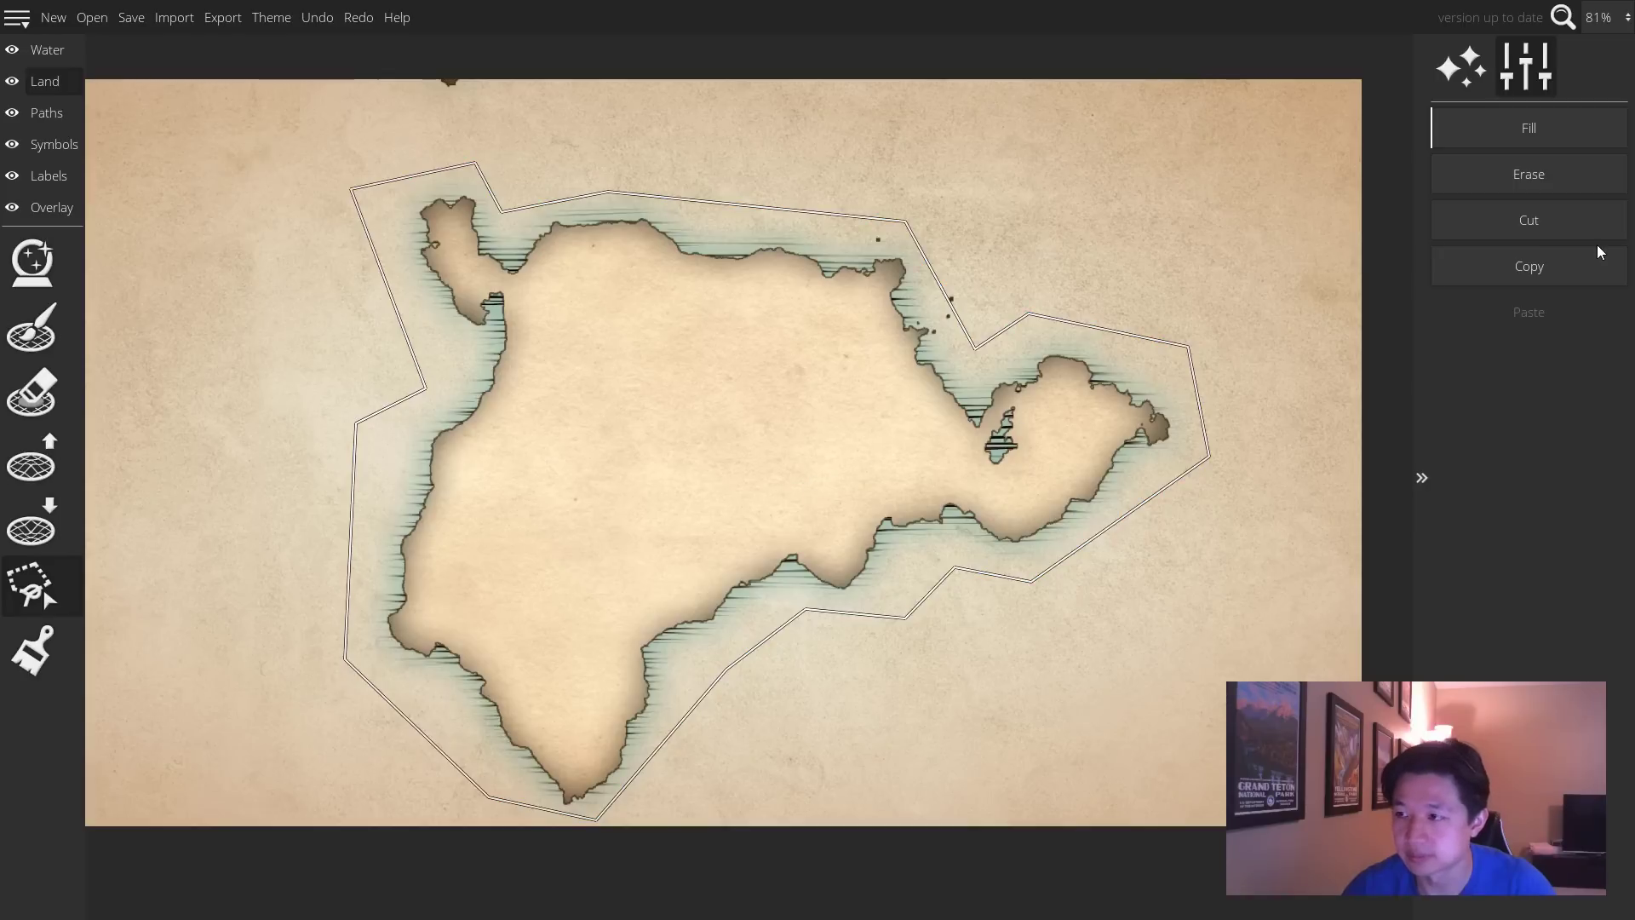
# Copy the continent and paste a duplicate shifted up-left over the original's western half
pyautogui.click(1545, 267)
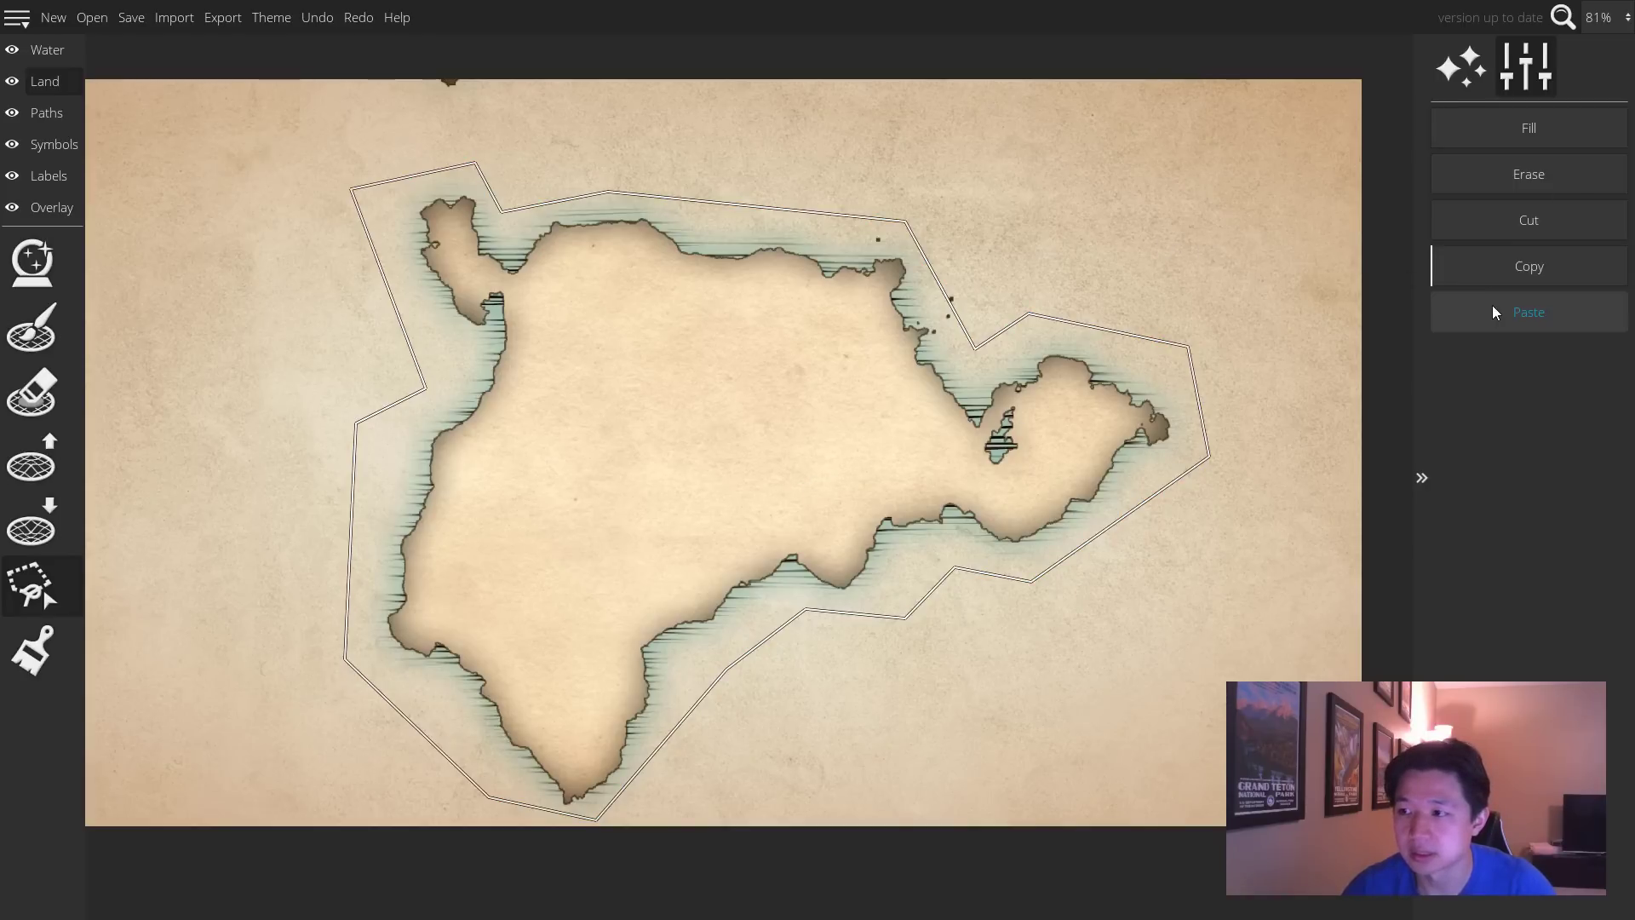
pyautogui.click(1492, 312)
pyautogui.moveTo(693, 438); pyautogui.dragTo(486, 365)
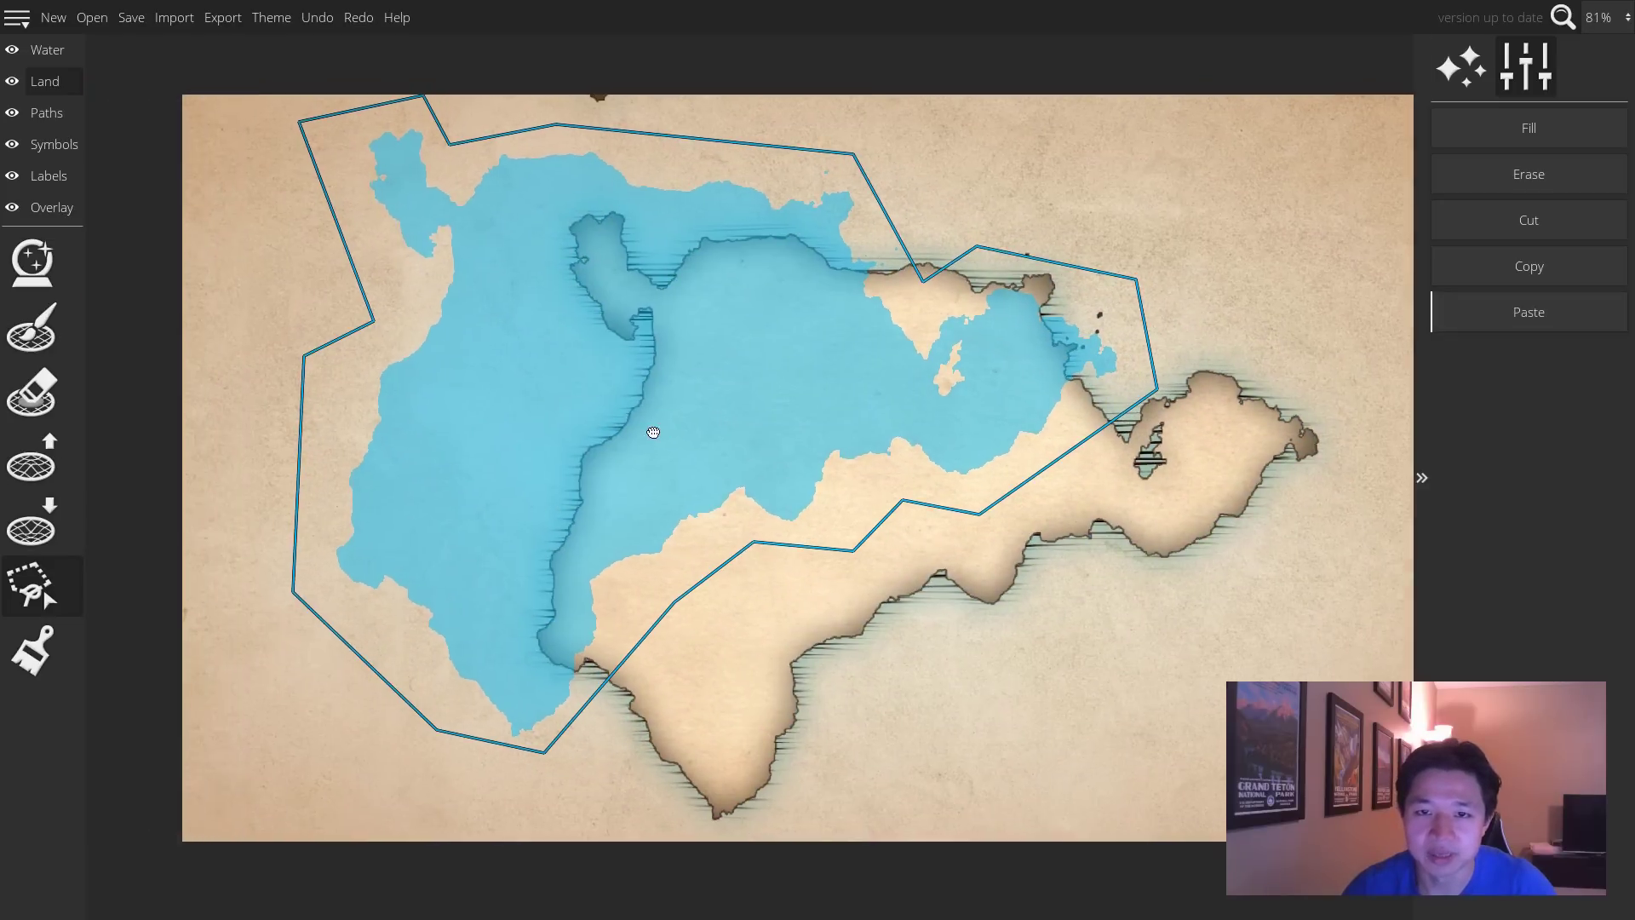
pyautogui.moveTo(711, 407)
pyautogui.mouseDown()
pyautogui.moveTo(781, 376)
pyautogui.moveTo(730, 394)
pyautogui.moveTo(712, 369)
pyautogui.moveTo(704, 392)
pyautogui.mouseUp()
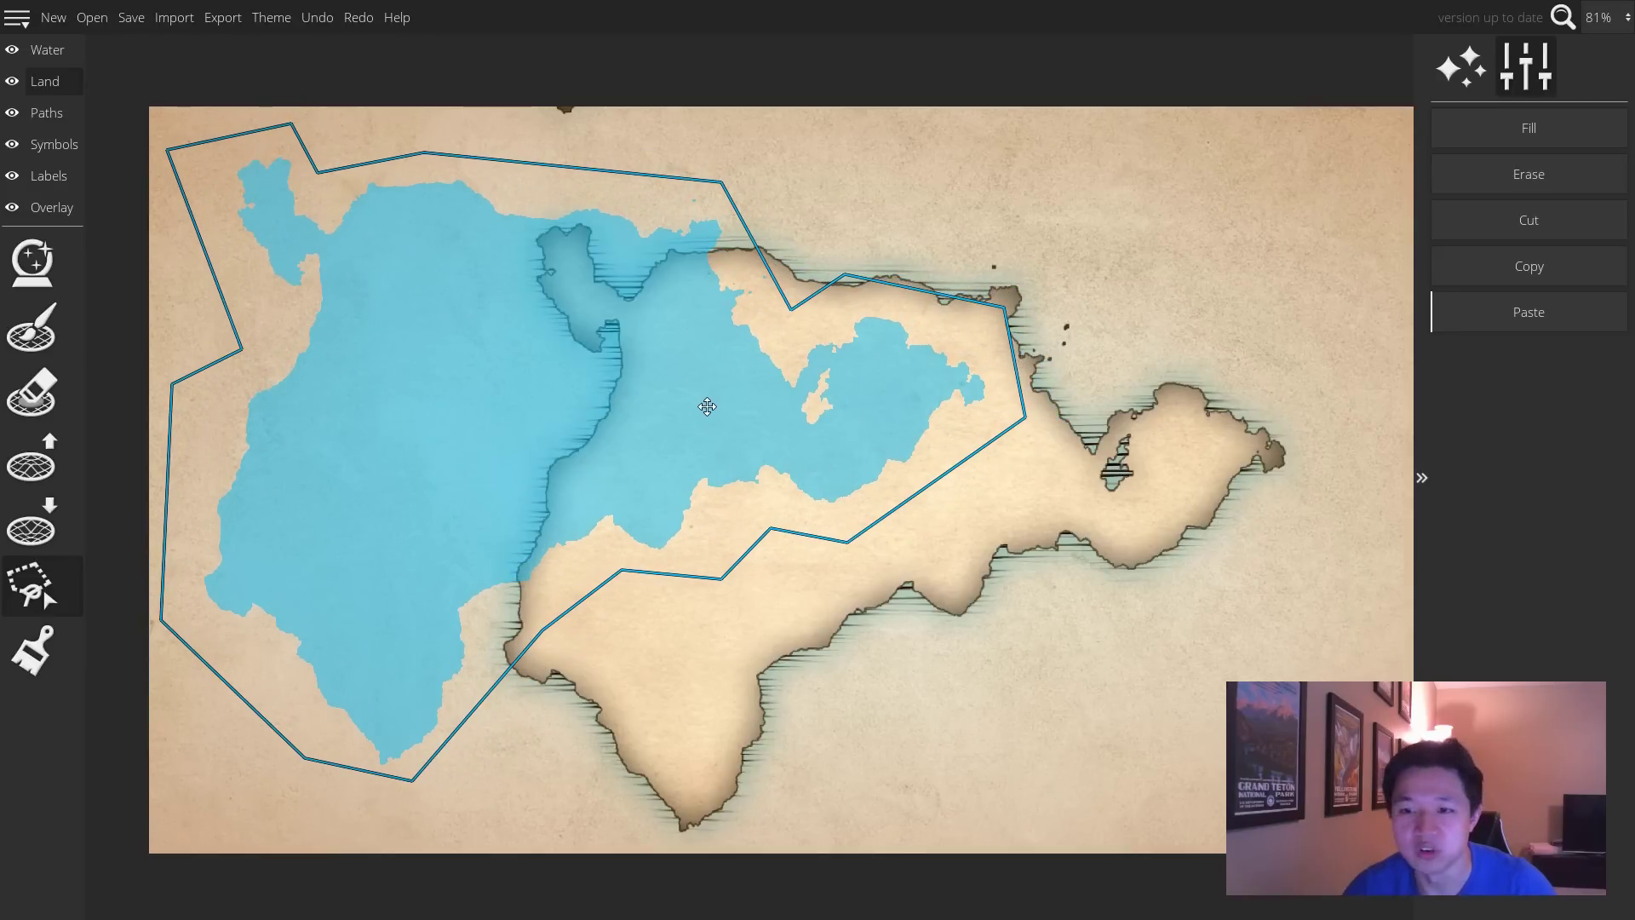
# Commit the pasted land, then open the recent map Adventure_test, discarding unsaved changes
pyautogui.click(1000, 546)
pyautogui.click(17, 17)
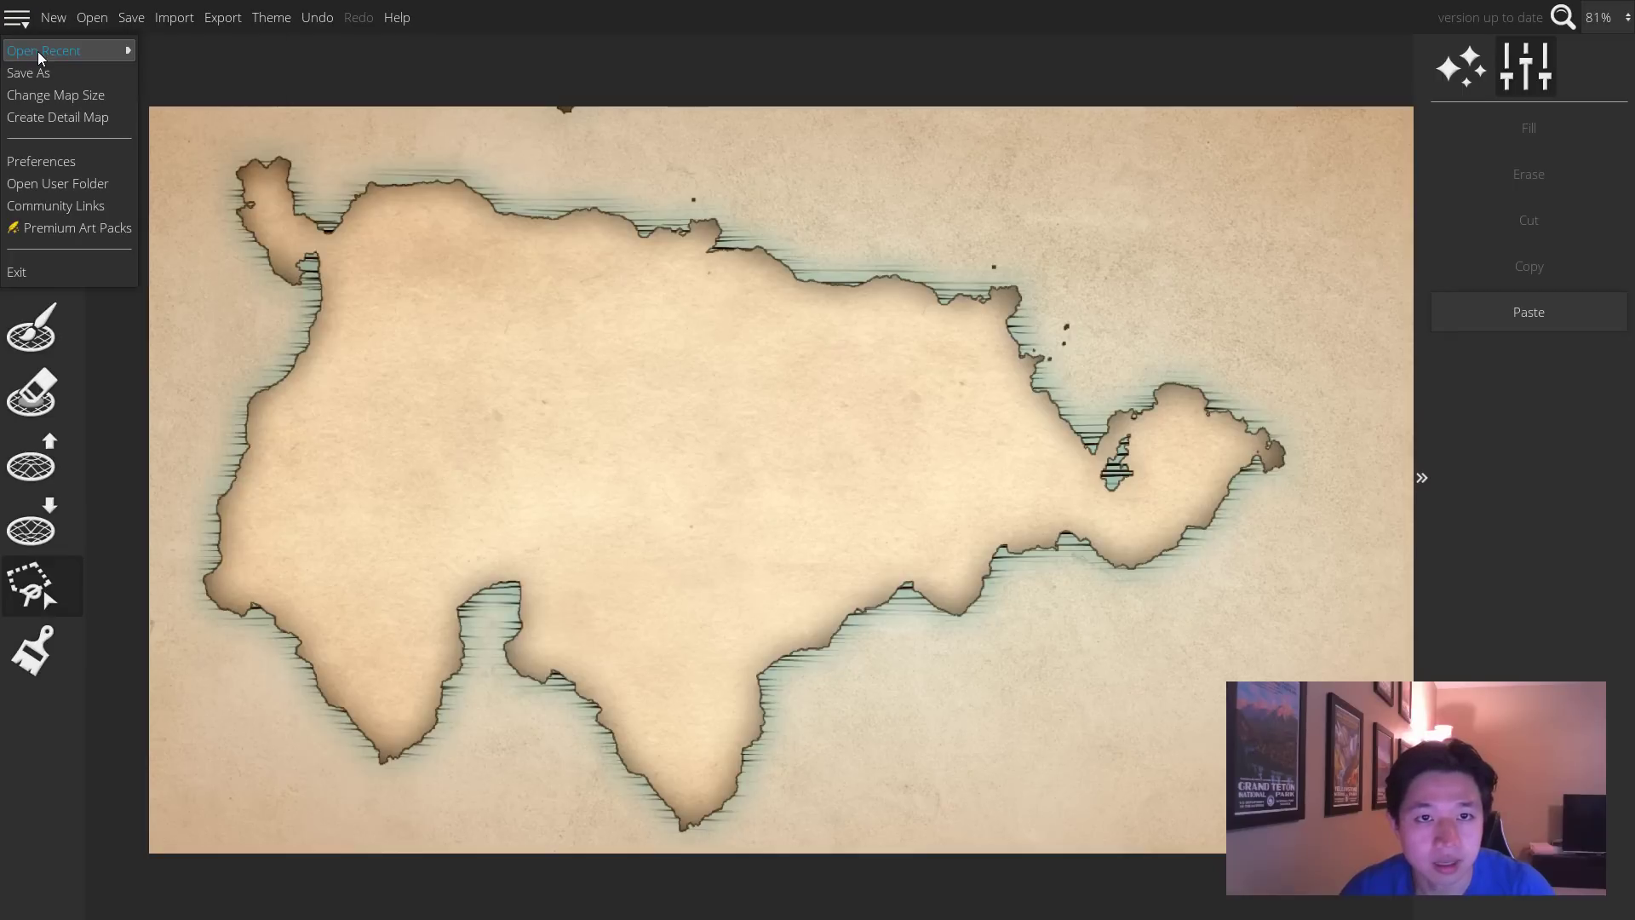
pyautogui.moveTo(80, 48)
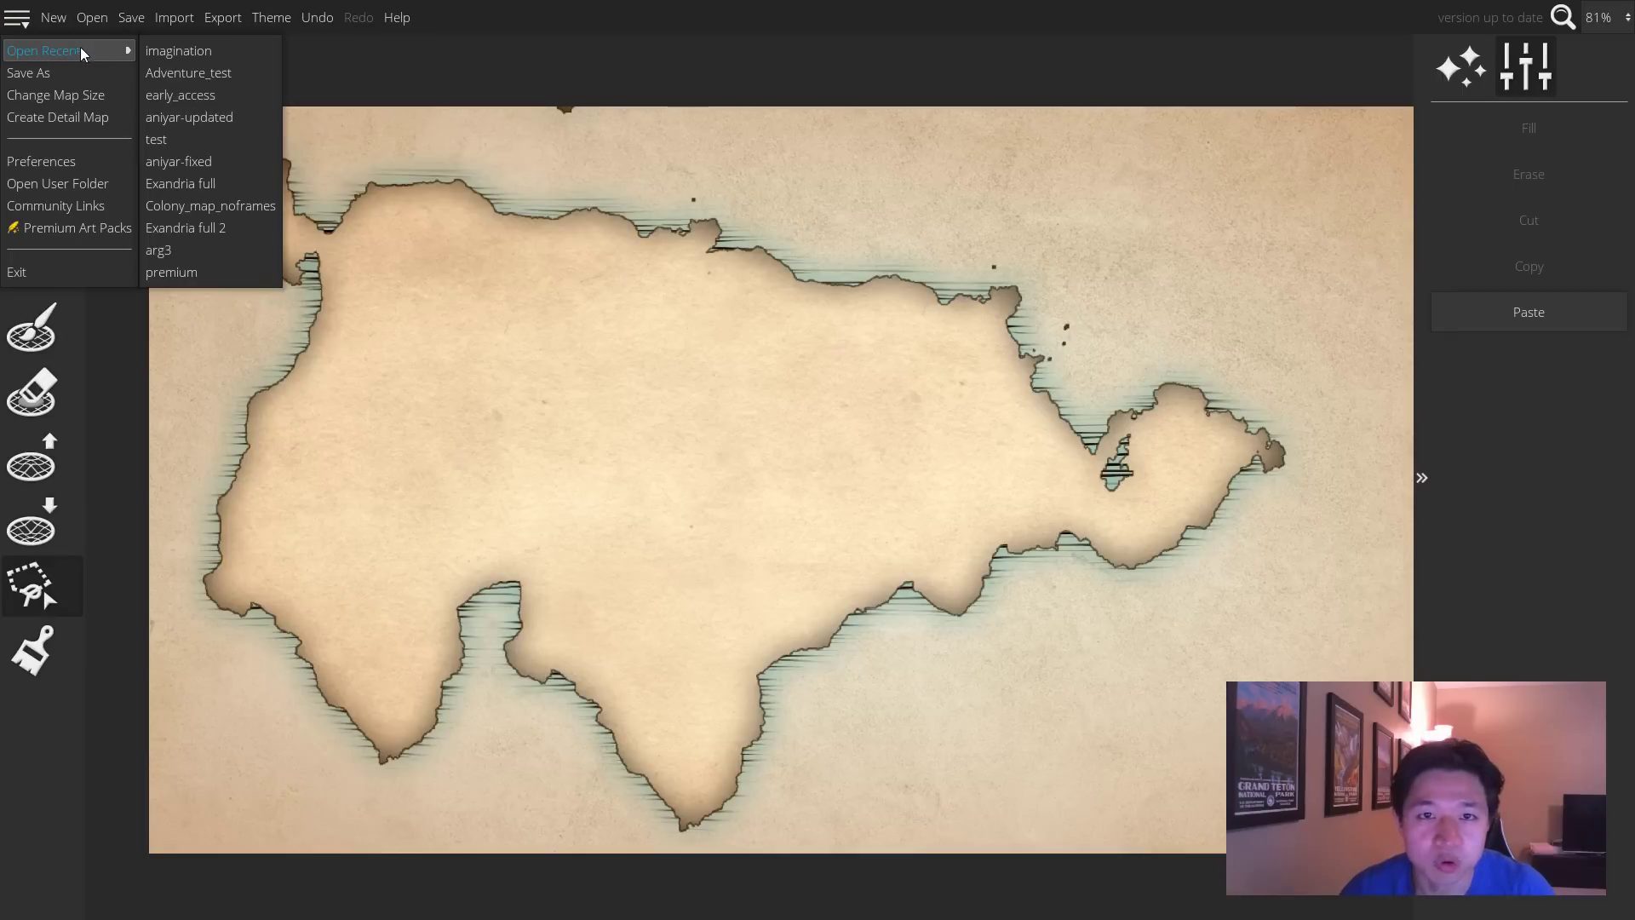
pyautogui.click(257, 68)
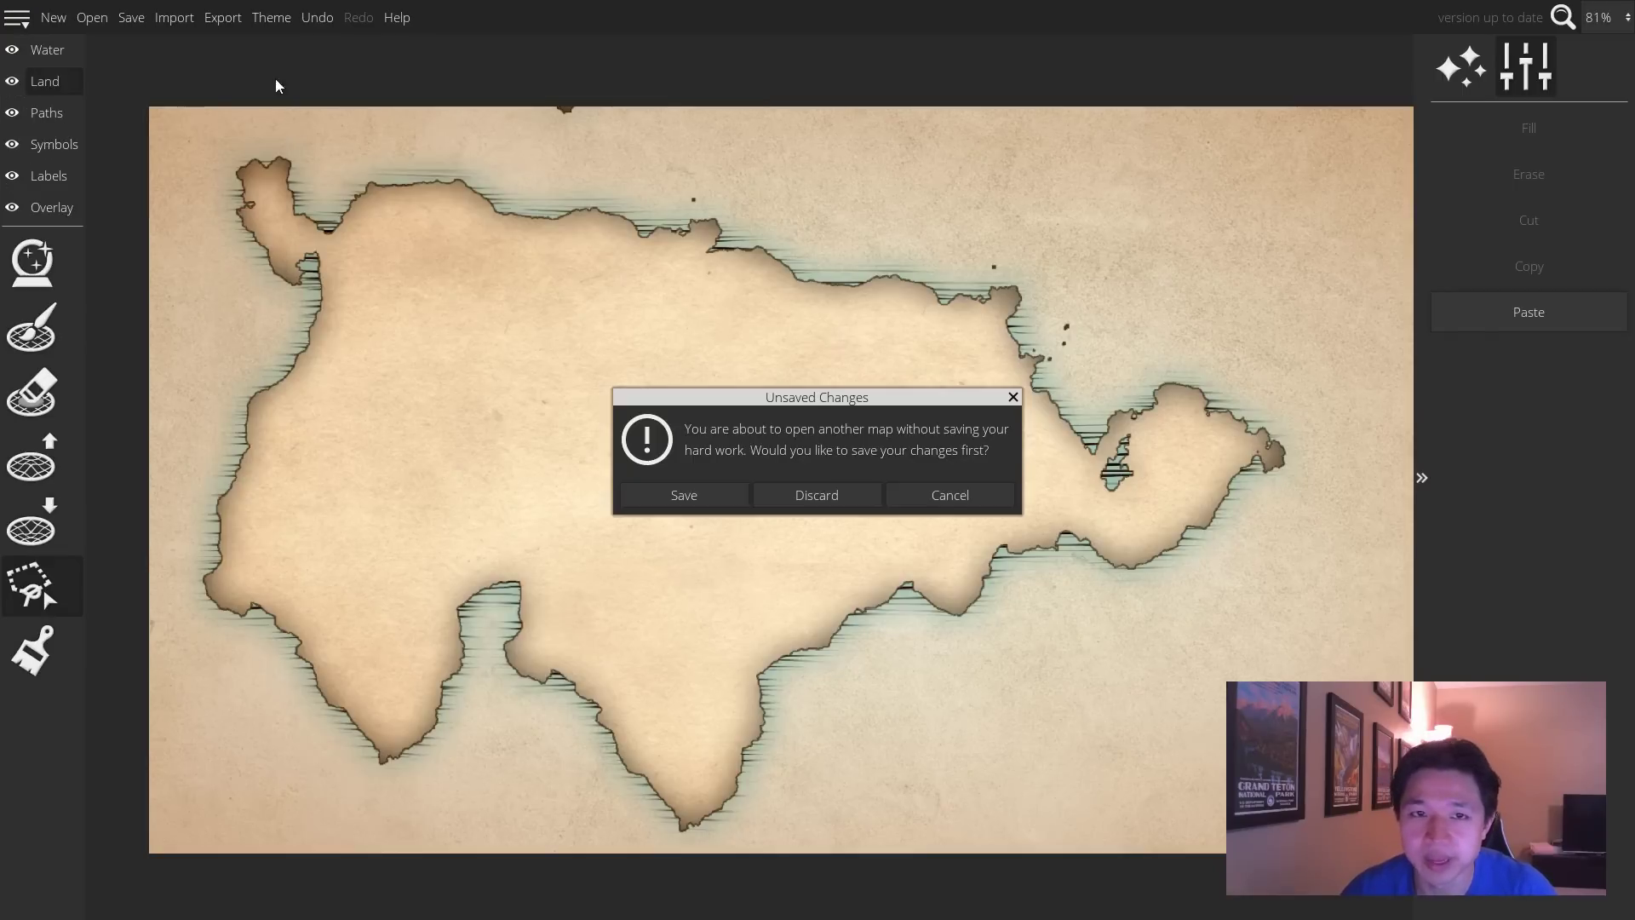
pyautogui.click(798, 498)
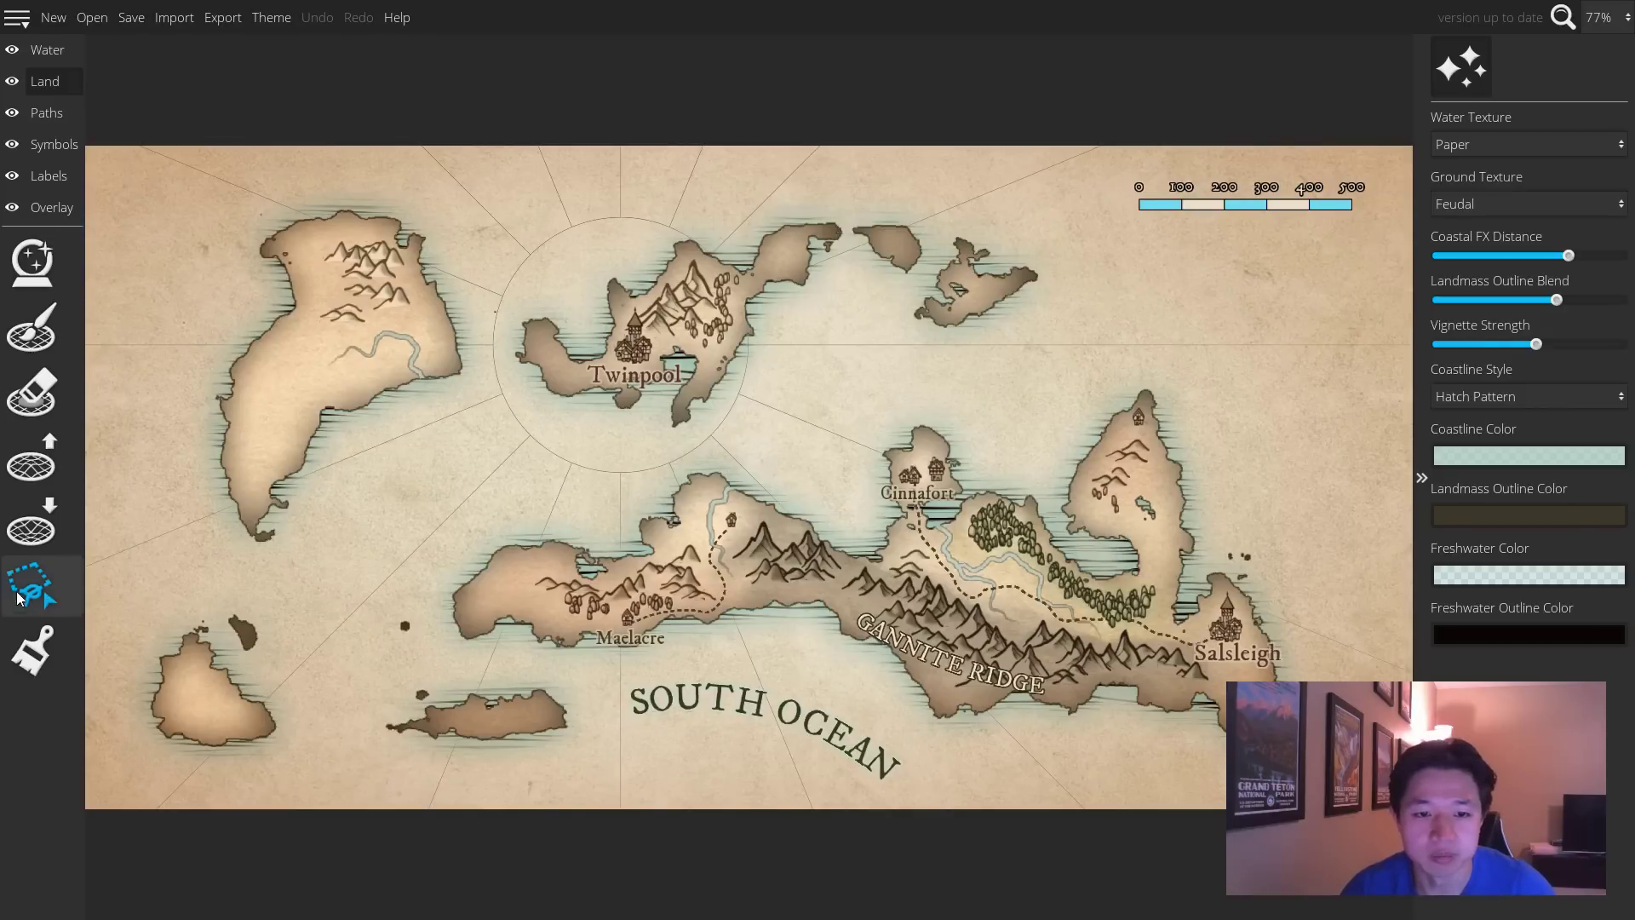
# Paste the copied land over the inland sea, joining Twinpool, Cinnafort and Salsleigh
pyautogui.click(38, 597)
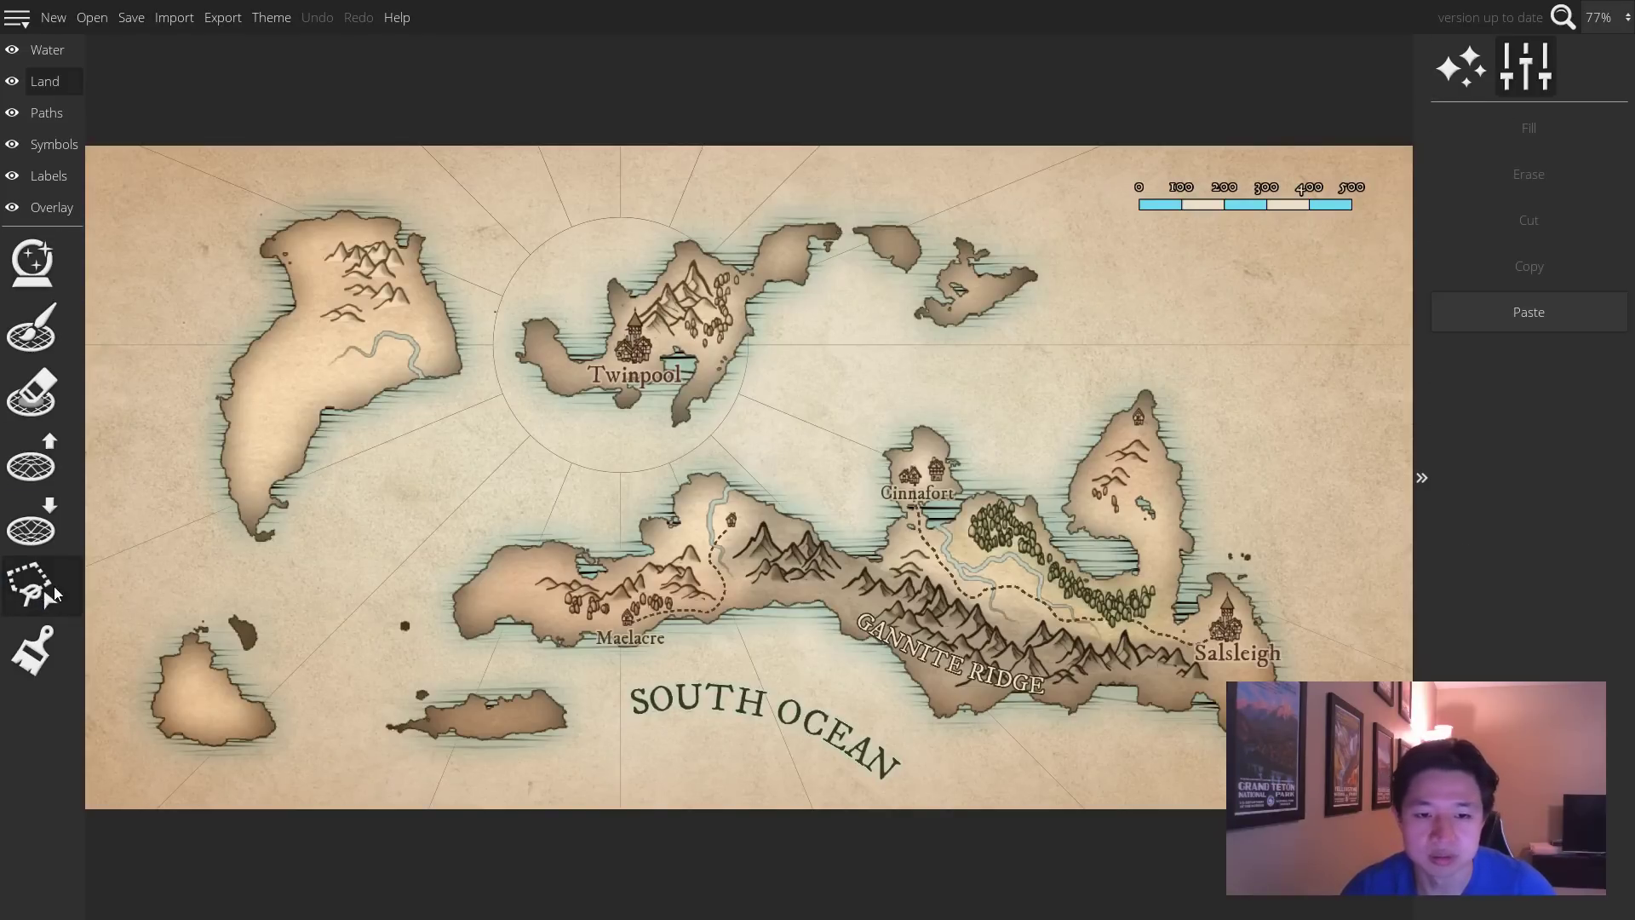
pyautogui.click(1528, 313)
pyautogui.moveTo(826, 324)
pyautogui.mouseDown()
pyautogui.moveTo(698, 406)
pyautogui.moveTo(664, 388)
pyautogui.moveTo(1039, 373)
pyautogui.moveTo(1065, 356)
pyautogui.mouseUp()
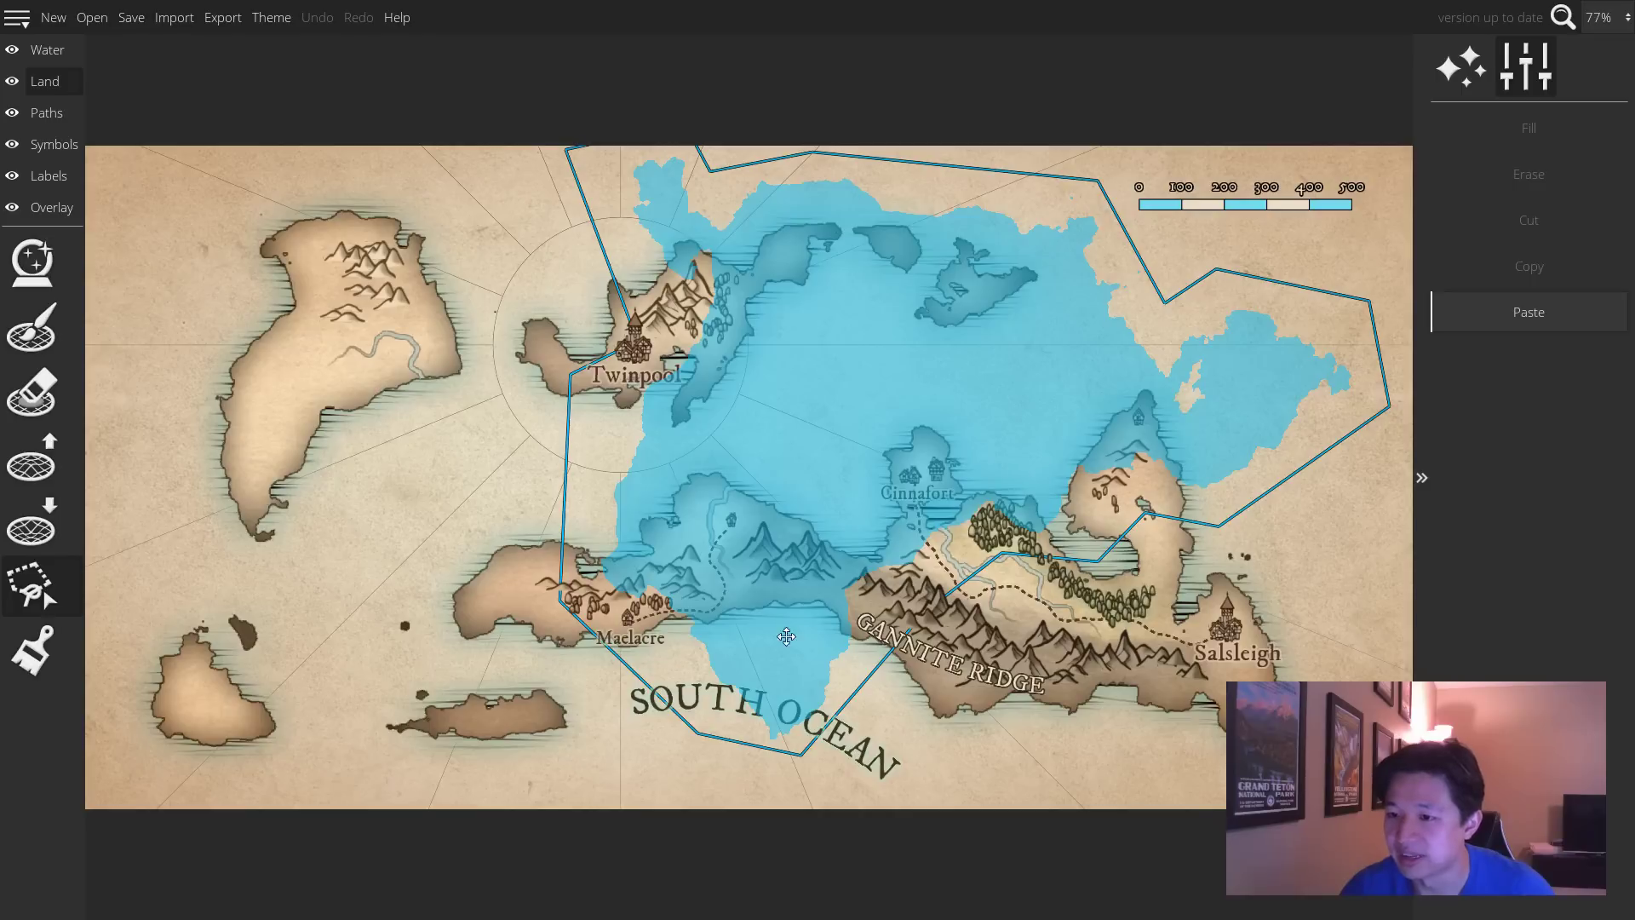
pyautogui.click(403, 665)
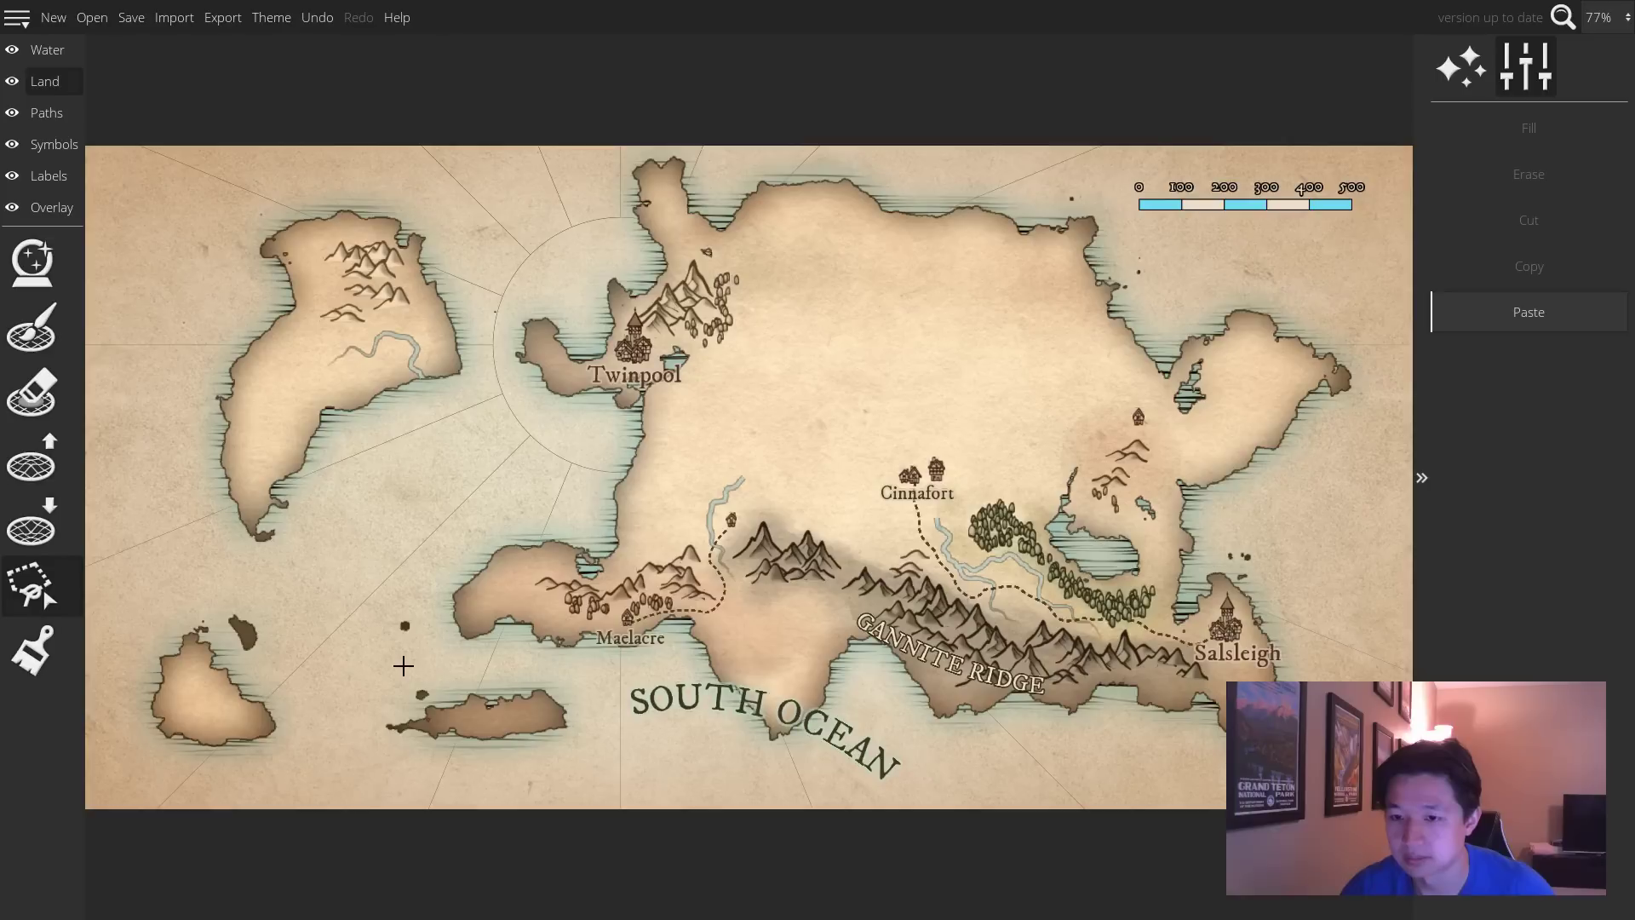
pyautogui.click(32, 651)
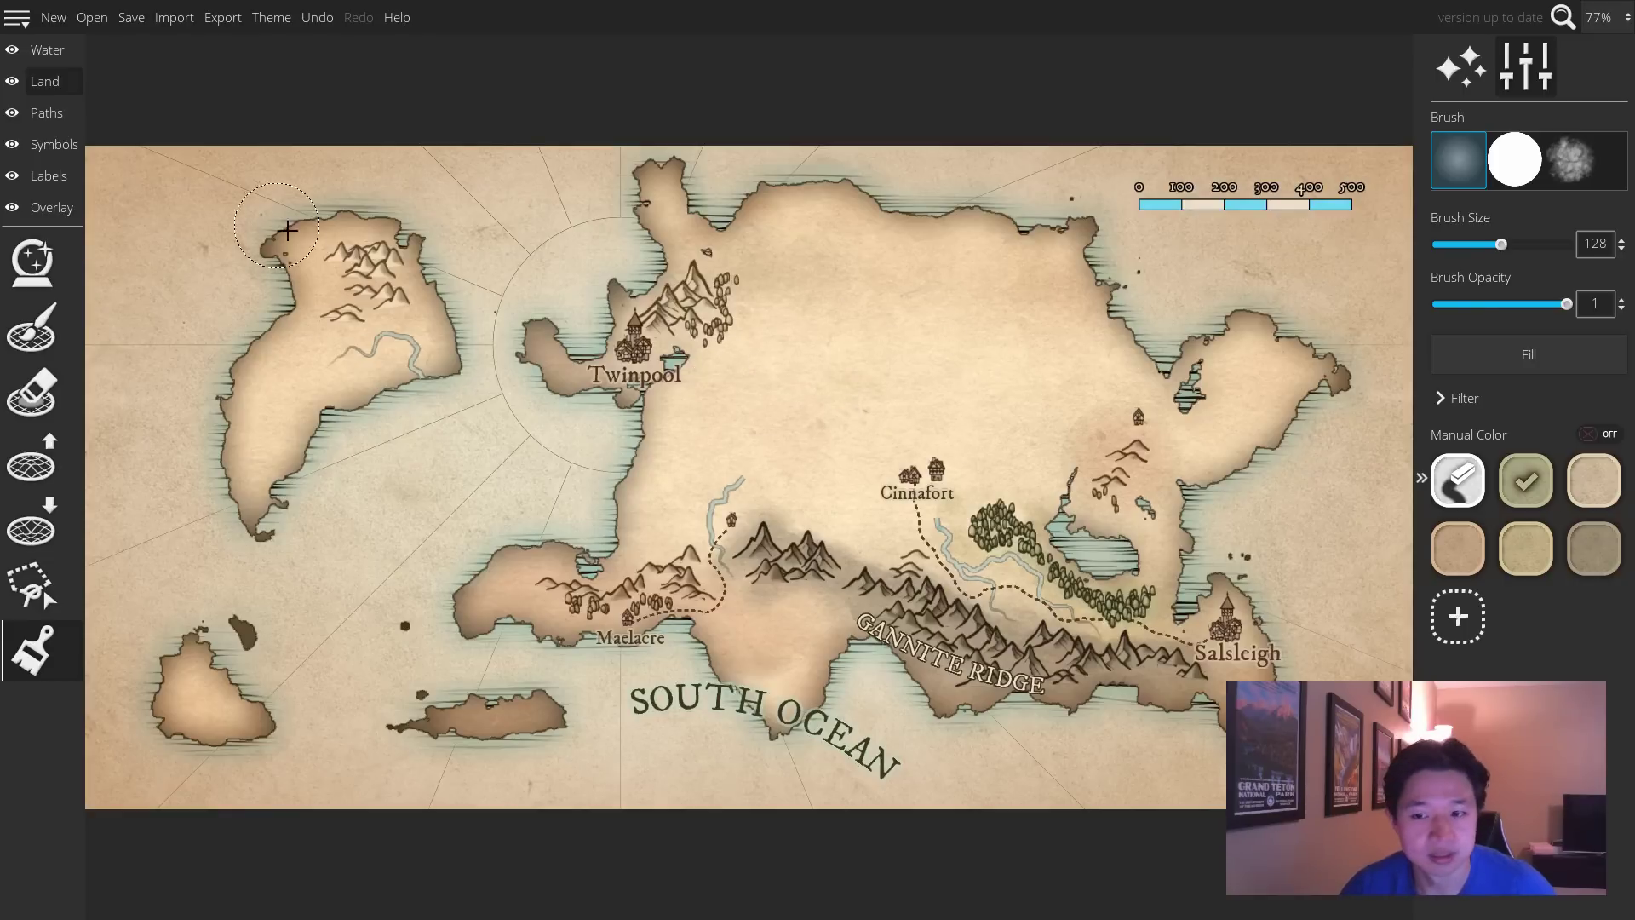
# Undo the pasted central landmass, restoring the separate islands and inland sea
pyautogui.hotkey('ctrl', 'z')
pyautogui.hotkey('ctrl', 'z')
pyautogui.hotkey('ctrl', 'z')
pyautogui.hotkey('ctrl', 'z')
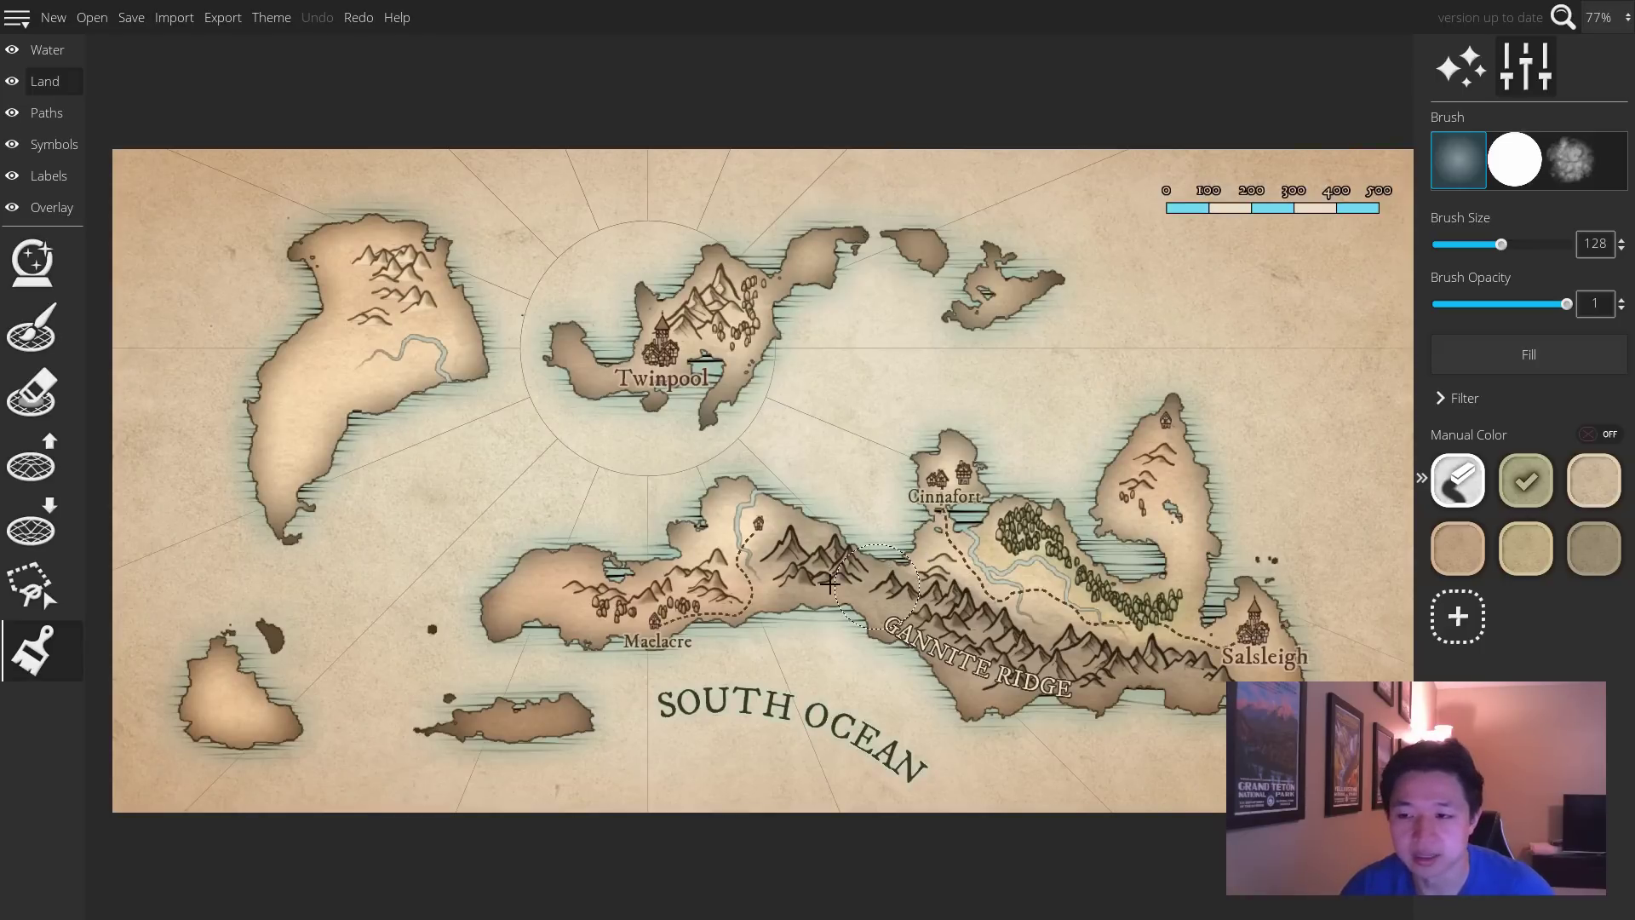
pyautogui.click(31, 585)
# Lasso the southern landmass chain and copy it
pyautogui.moveTo(467, 558)
pyautogui.mouseDown()
pyautogui.moveTo(974, 747)
pyautogui.moveTo(1147, 359)
pyautogui.moveTo(467, 558)
pyautogui.mouseUp()
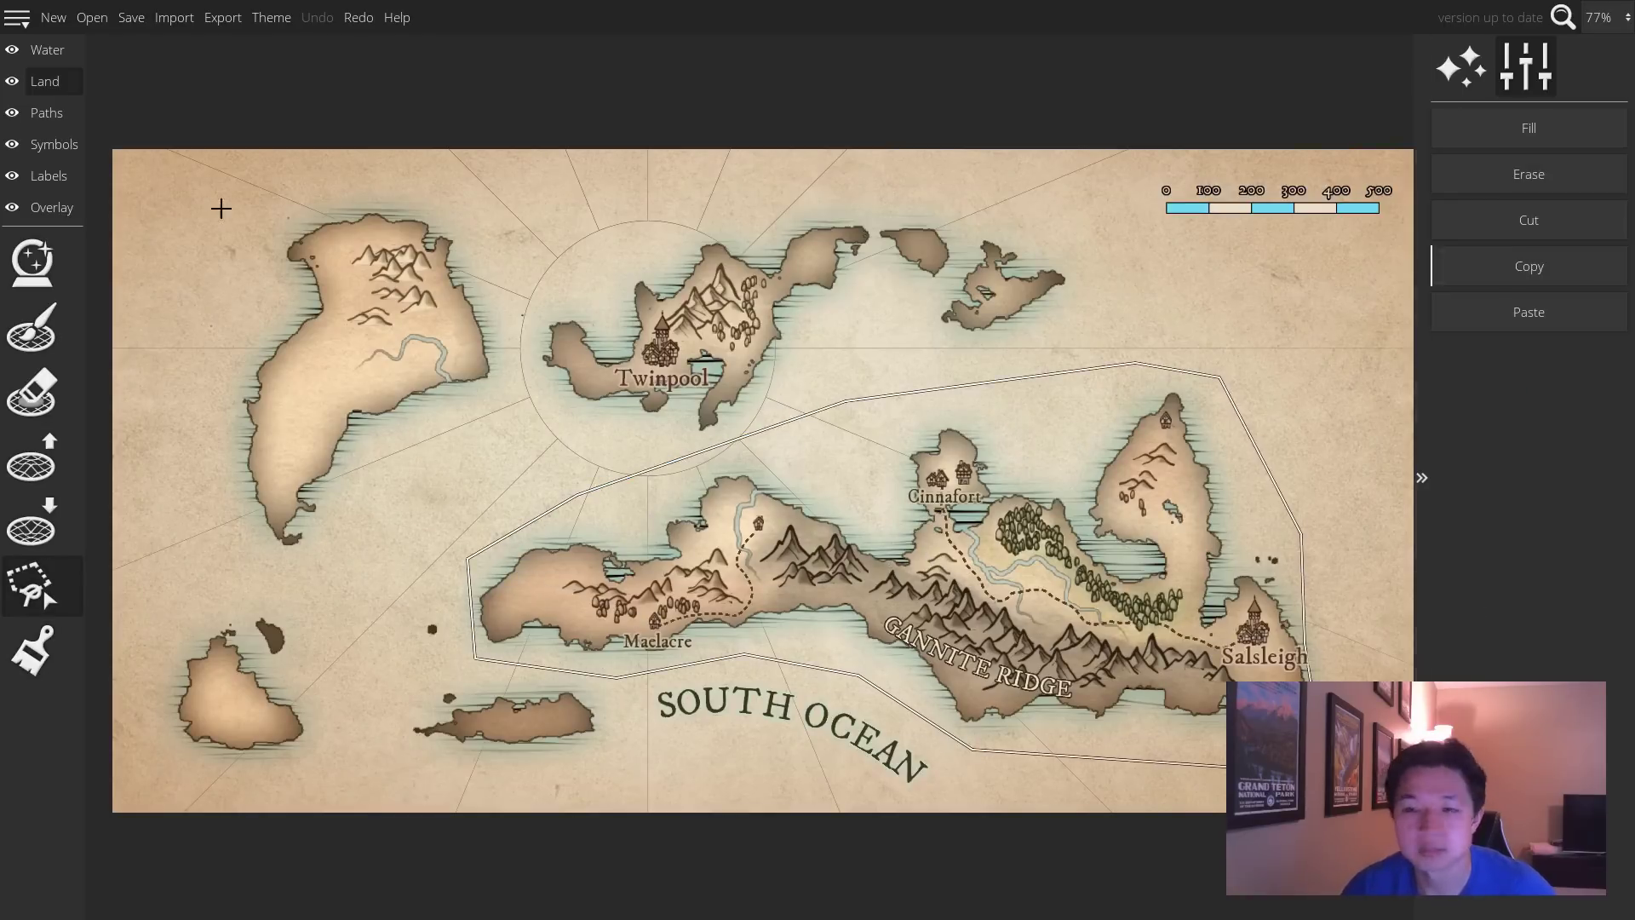
pyautogui.click(17, 17)
pyautogui.hotkey('ctrl', 'c')
# Create a new blank 1920×1080 map, discarding the old map's unsaved changes
pyautogui.click(54, 18)
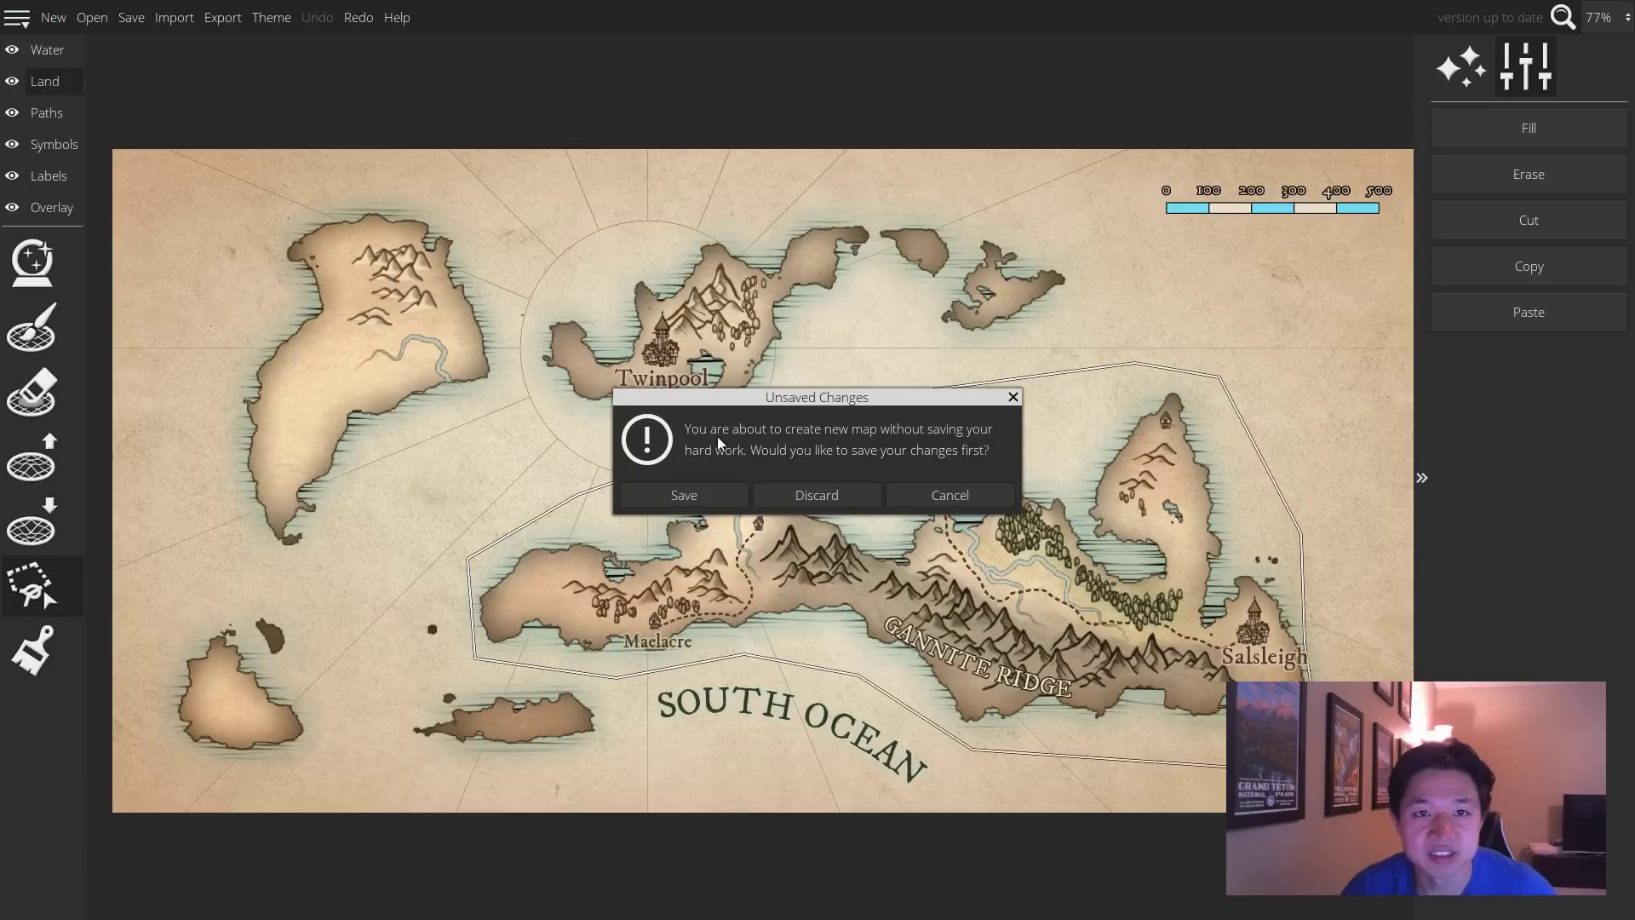
pyautogui.click(808, 497)
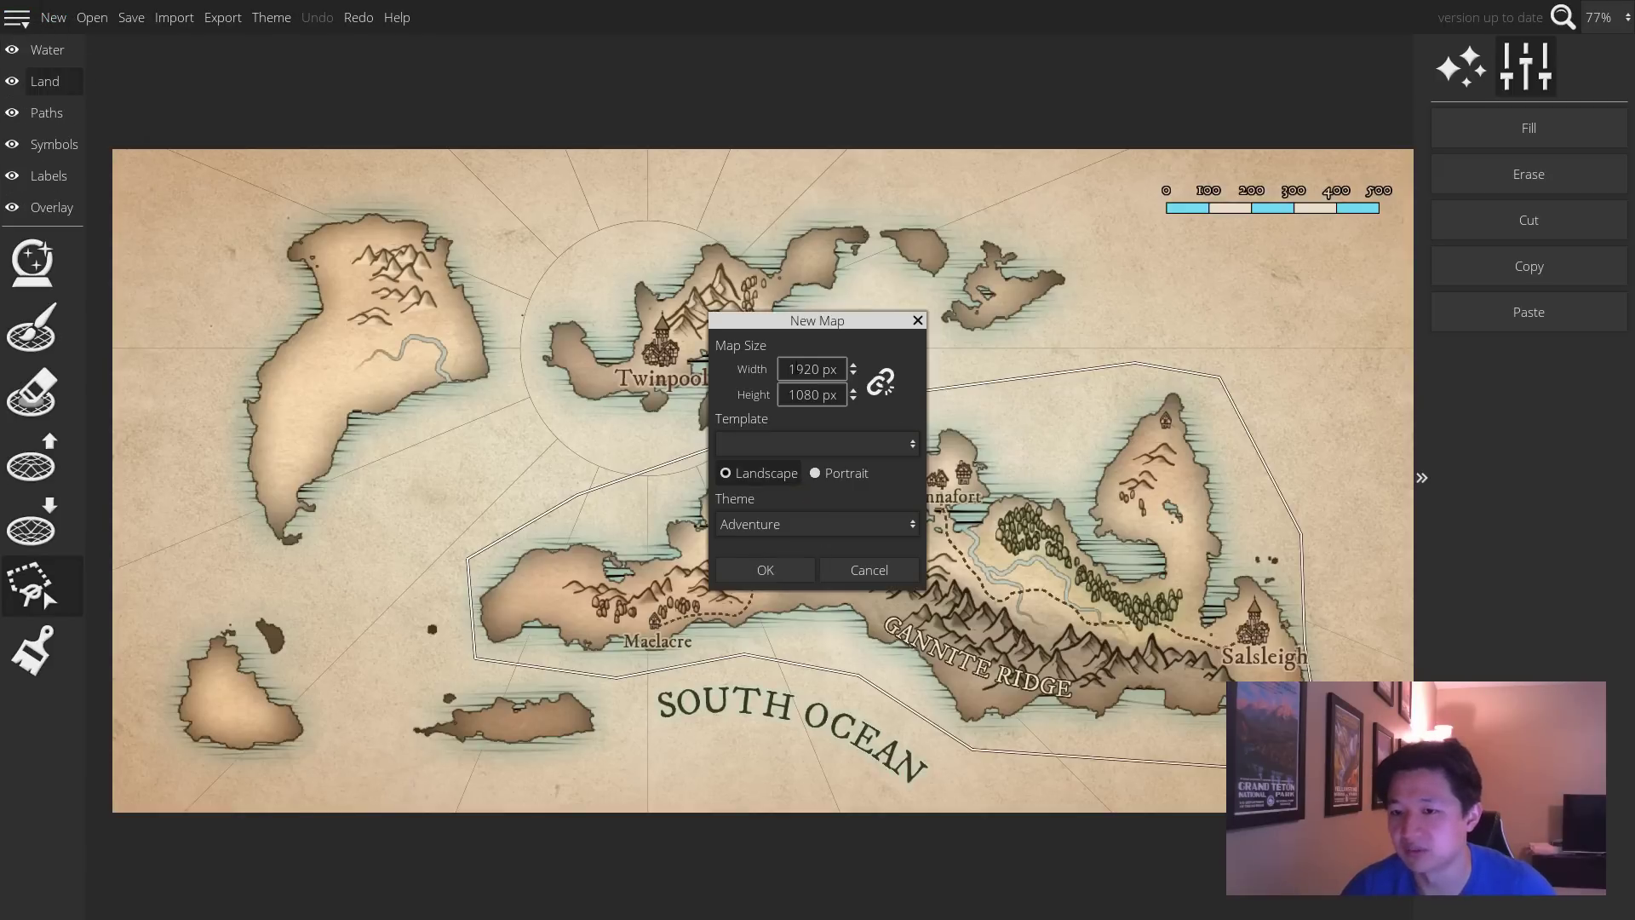
pyautogui.click(749, 569)
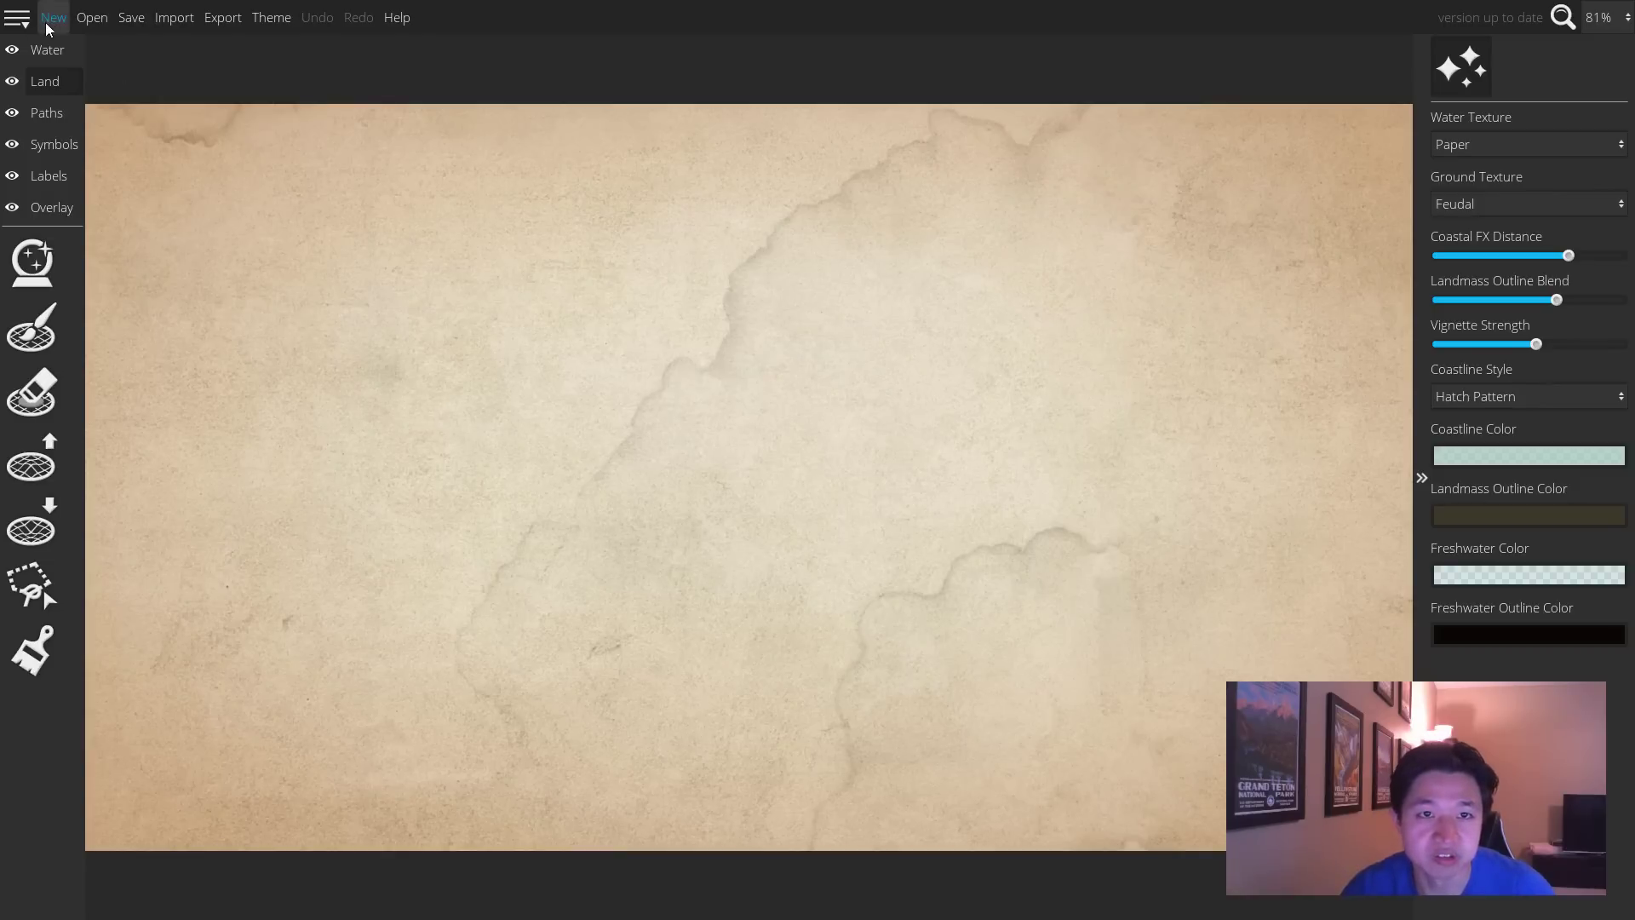
# Paste the copied landmass, position it across the new map's lower half, and commit it
pyautogui.click(32, 585)
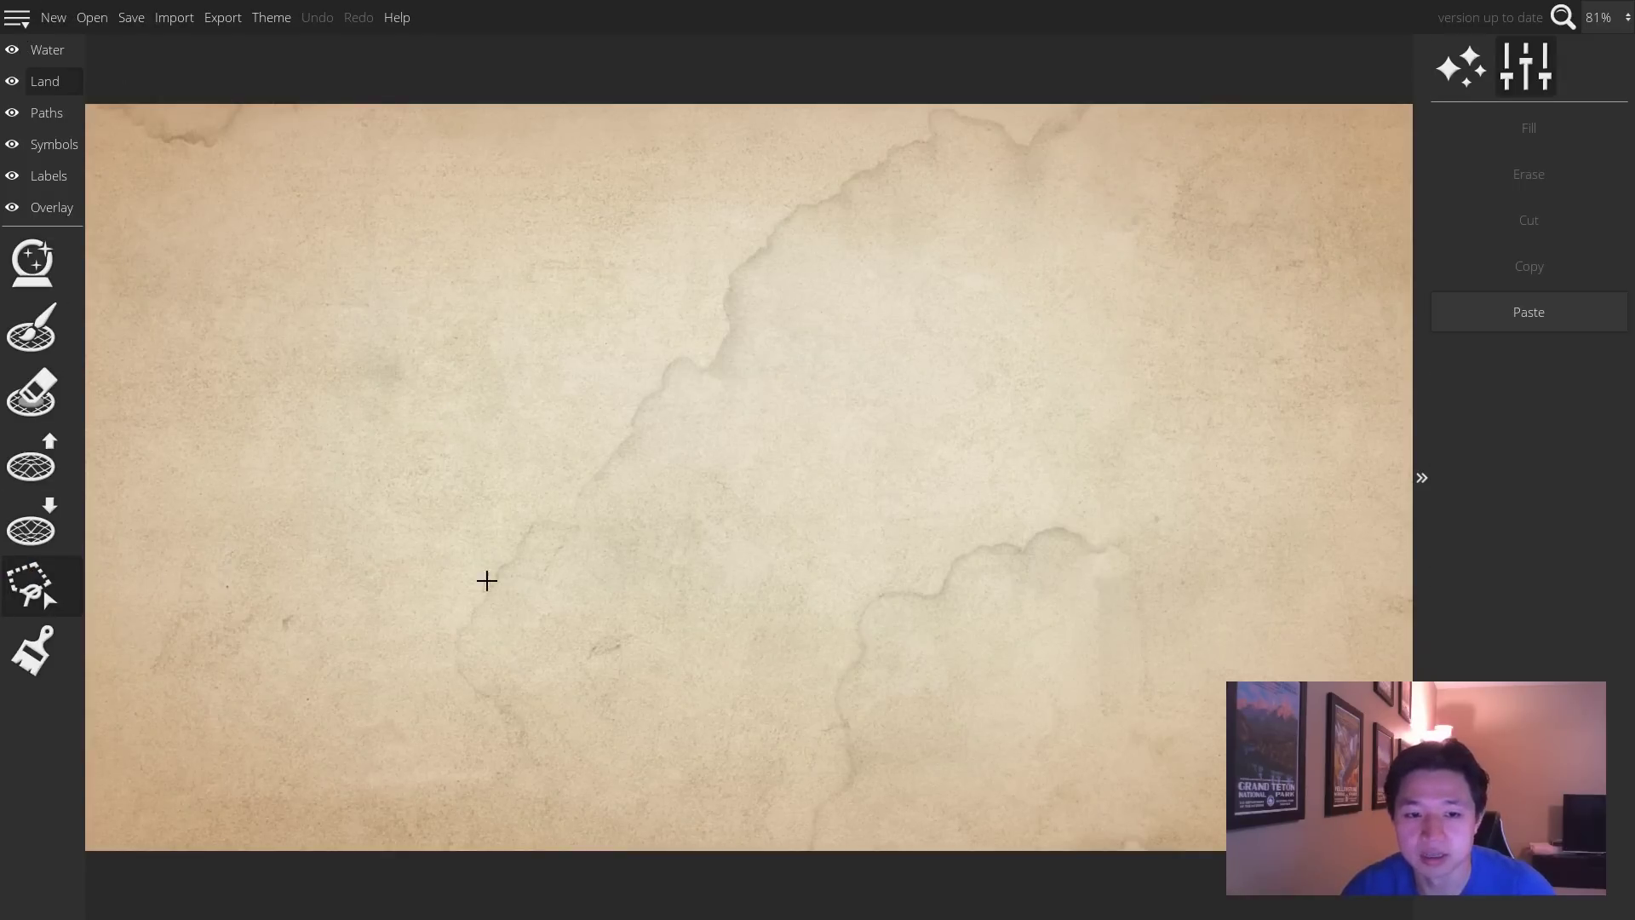
pyautogui.click(1529, 313)
pyautogui.moveTo(1090, 513); pyautogui.dragTo(1127, 595)
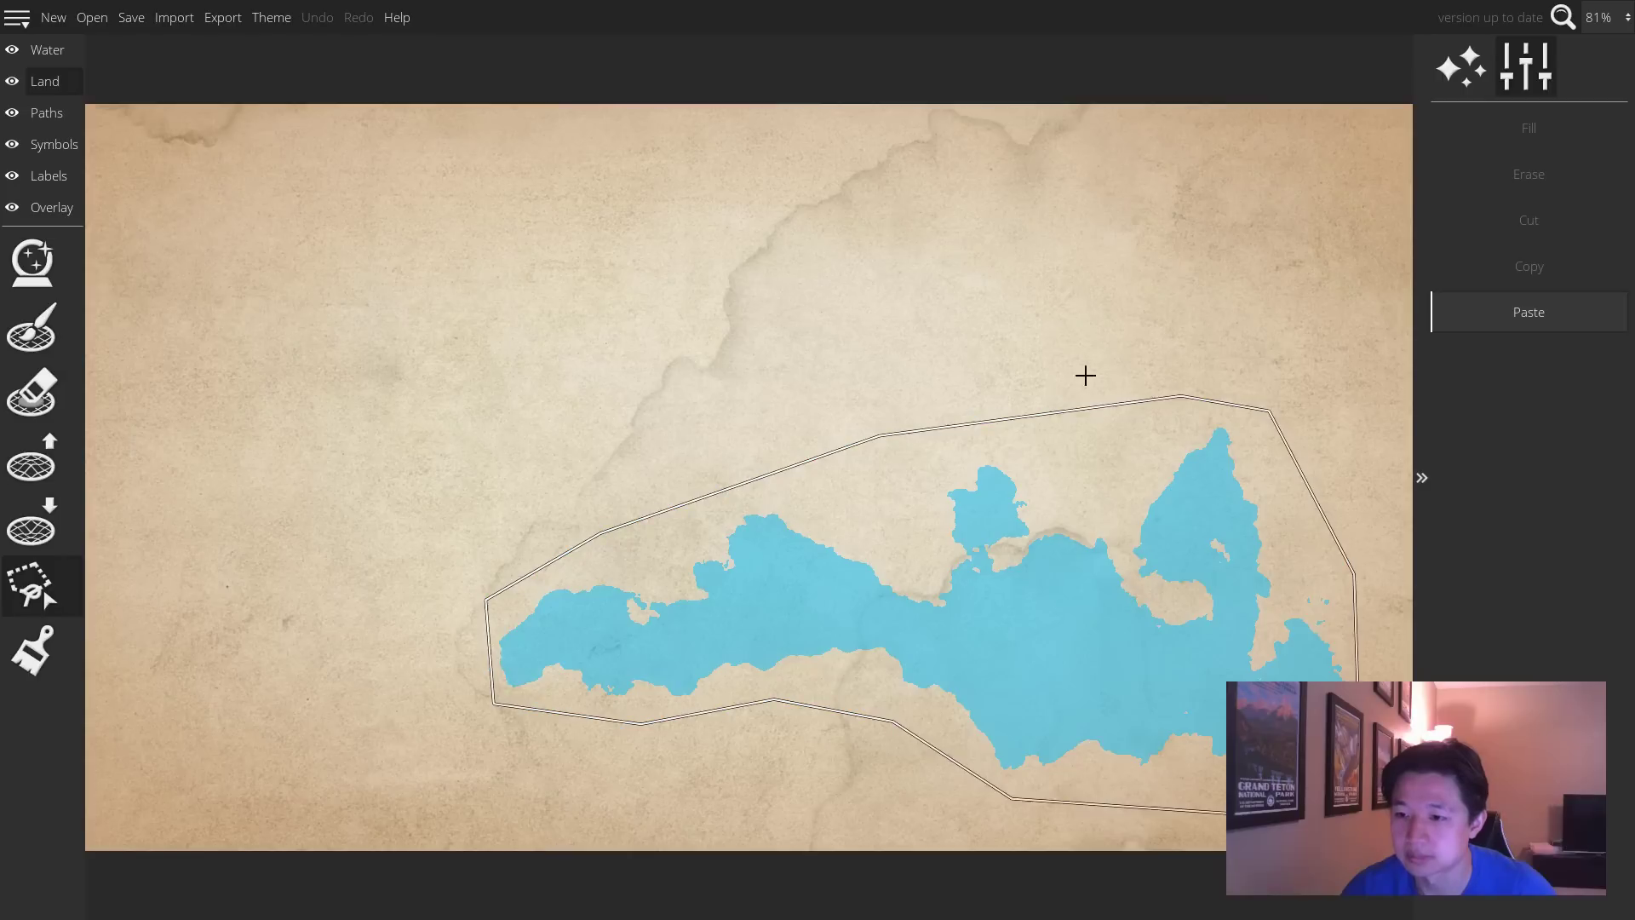
pyautogui.moveTo(1020, 604); pyautogui.dragTo(826, 665)
pyautogui.click(917, 339)
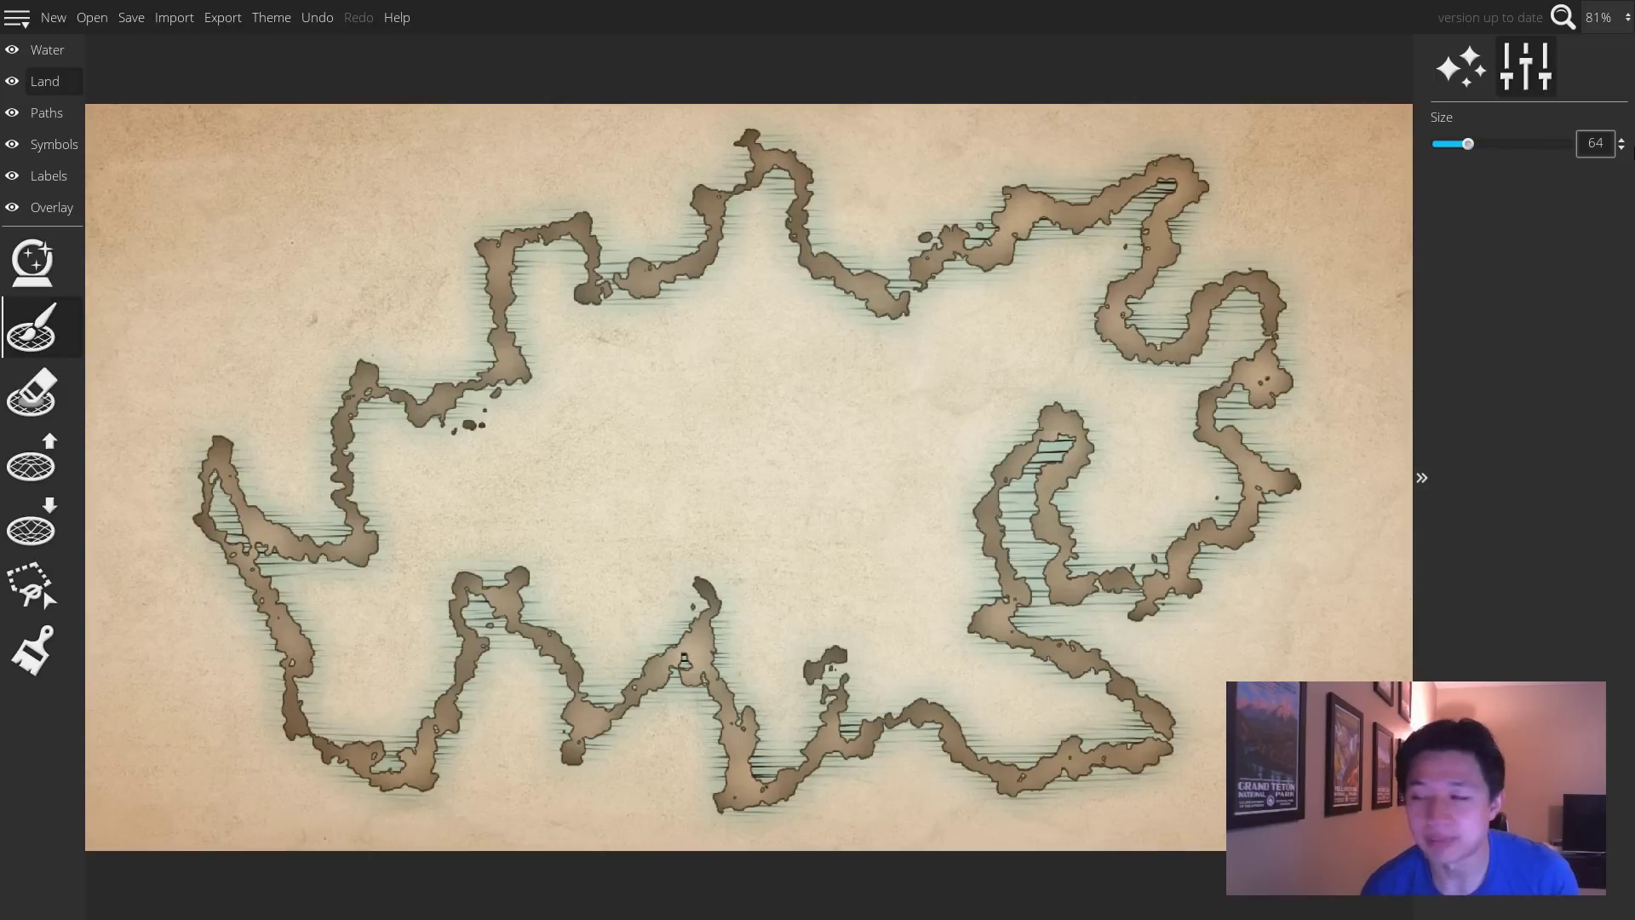
# Enlarge the land brush, paint test land inside the coastline ring, then undo those strokes
pyautogui.moveTo(1474, 146)
pyautogui.mouseDown()
pyautogui.moveTo(1532, 145)
pyautogui.moveTo(1518, 145)
pyautogui.mouseUp()
pyautogui.moveTo(768, 365)
pyautogui.mouseDown()
pyautogui.moveTo(580, 350)
pyautogui.moveTo(665, 354)
pyautogui.moveTo(701, 321)
pyautogui.moveTo(803, 287)
pyautogui.mouseUp()
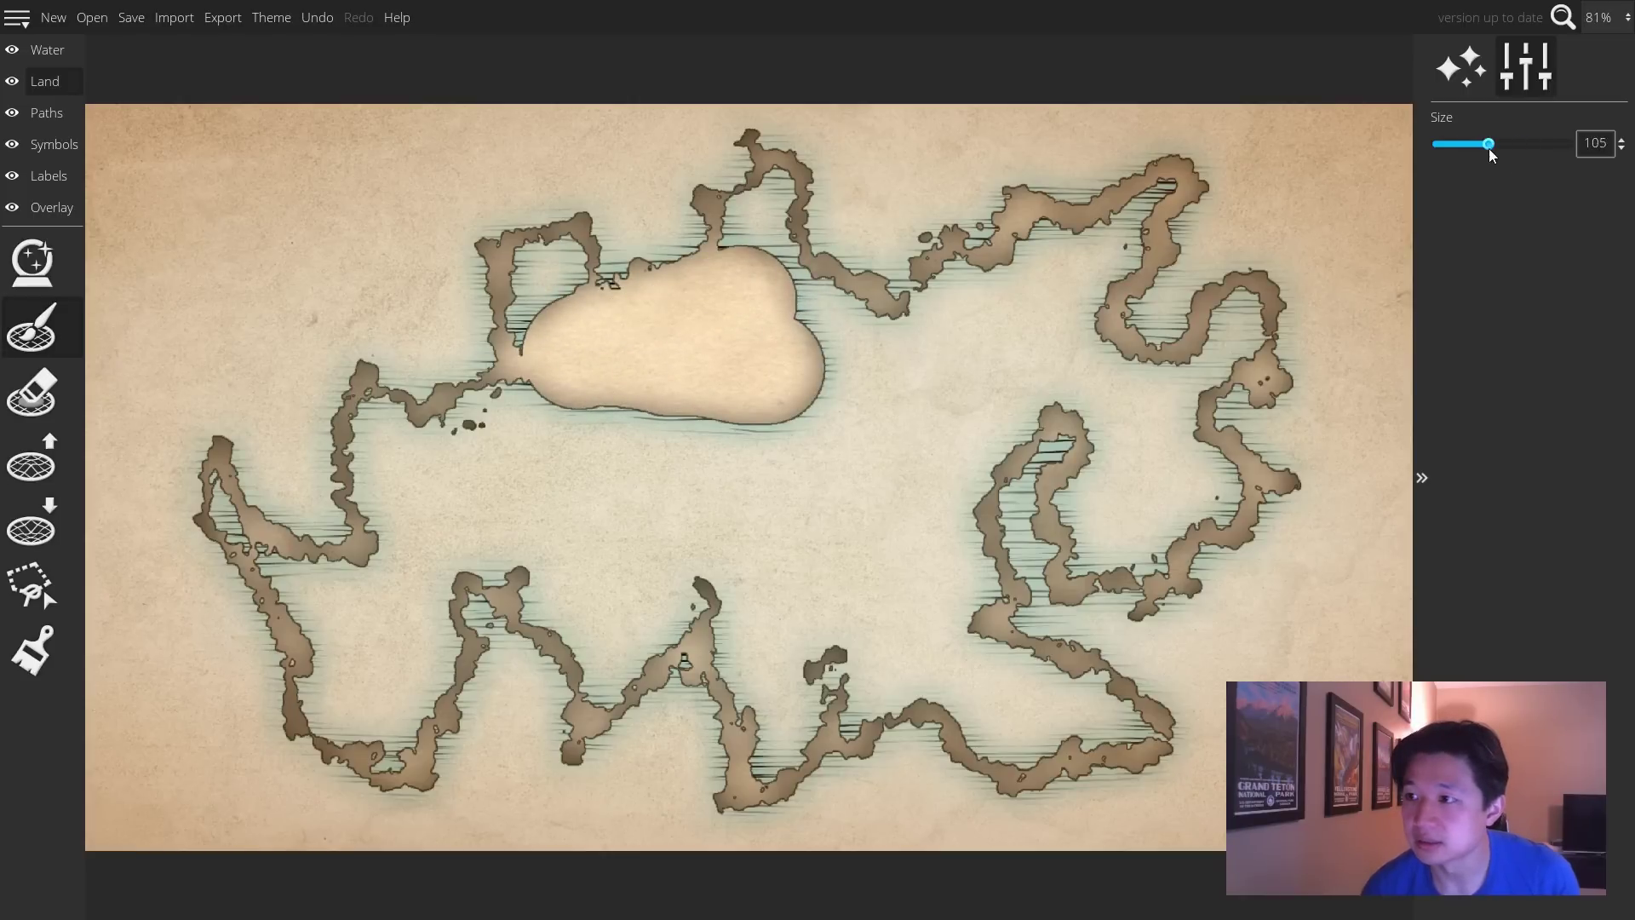
pyautogui.scroll(5, 756, 251)
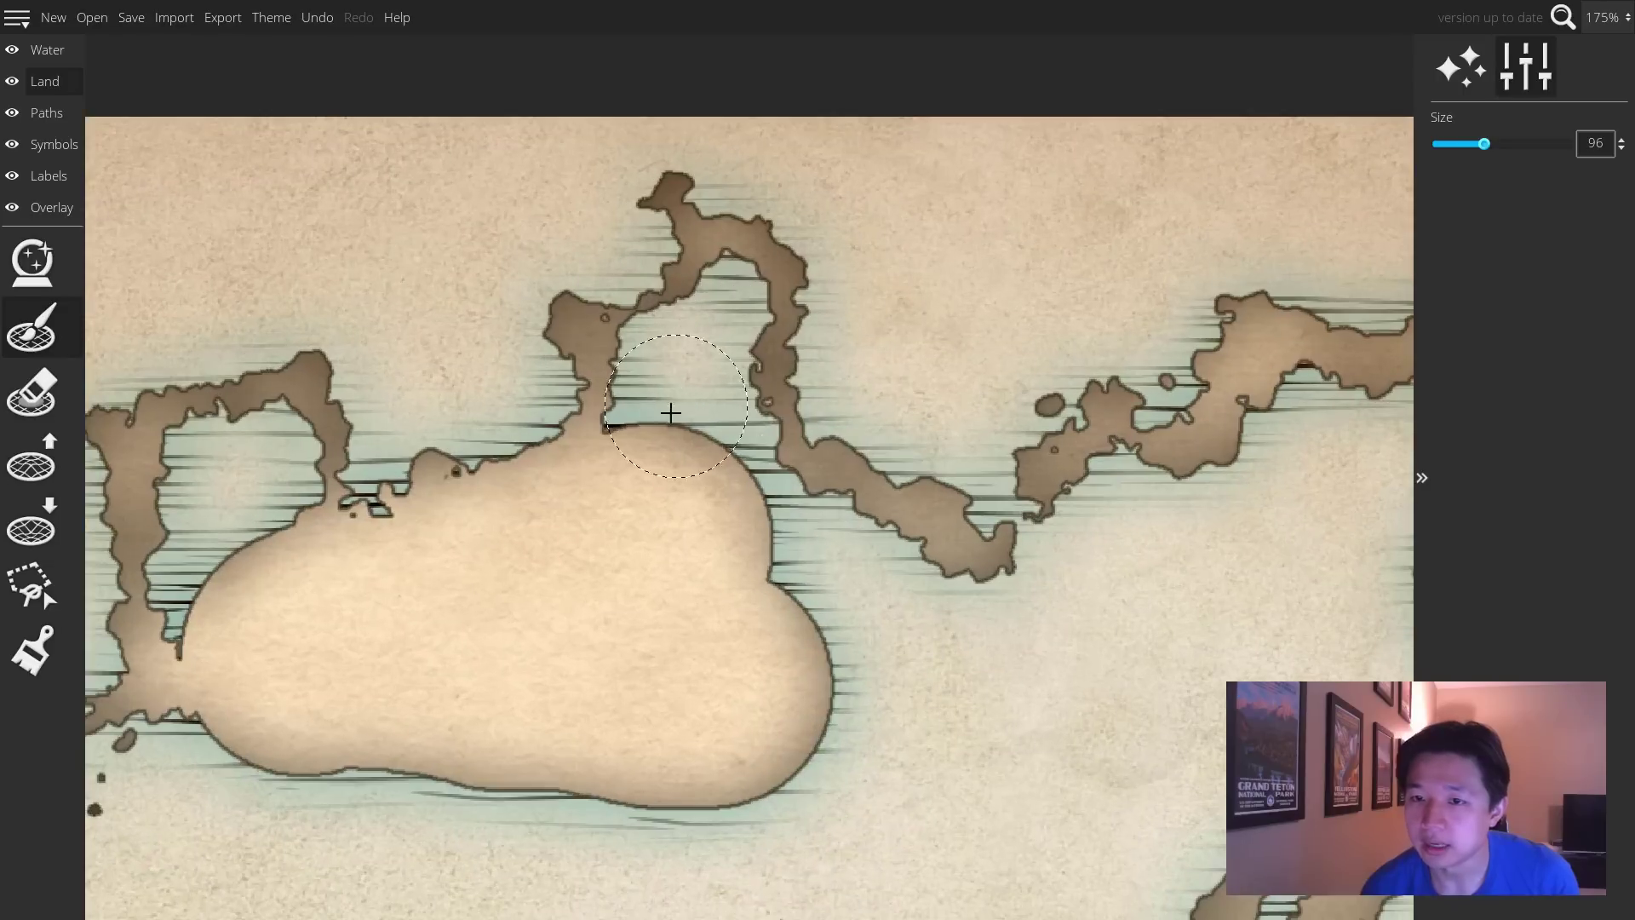
pyautogui.moveTo(668, 430); pyautogui.dragTo(665, 363)
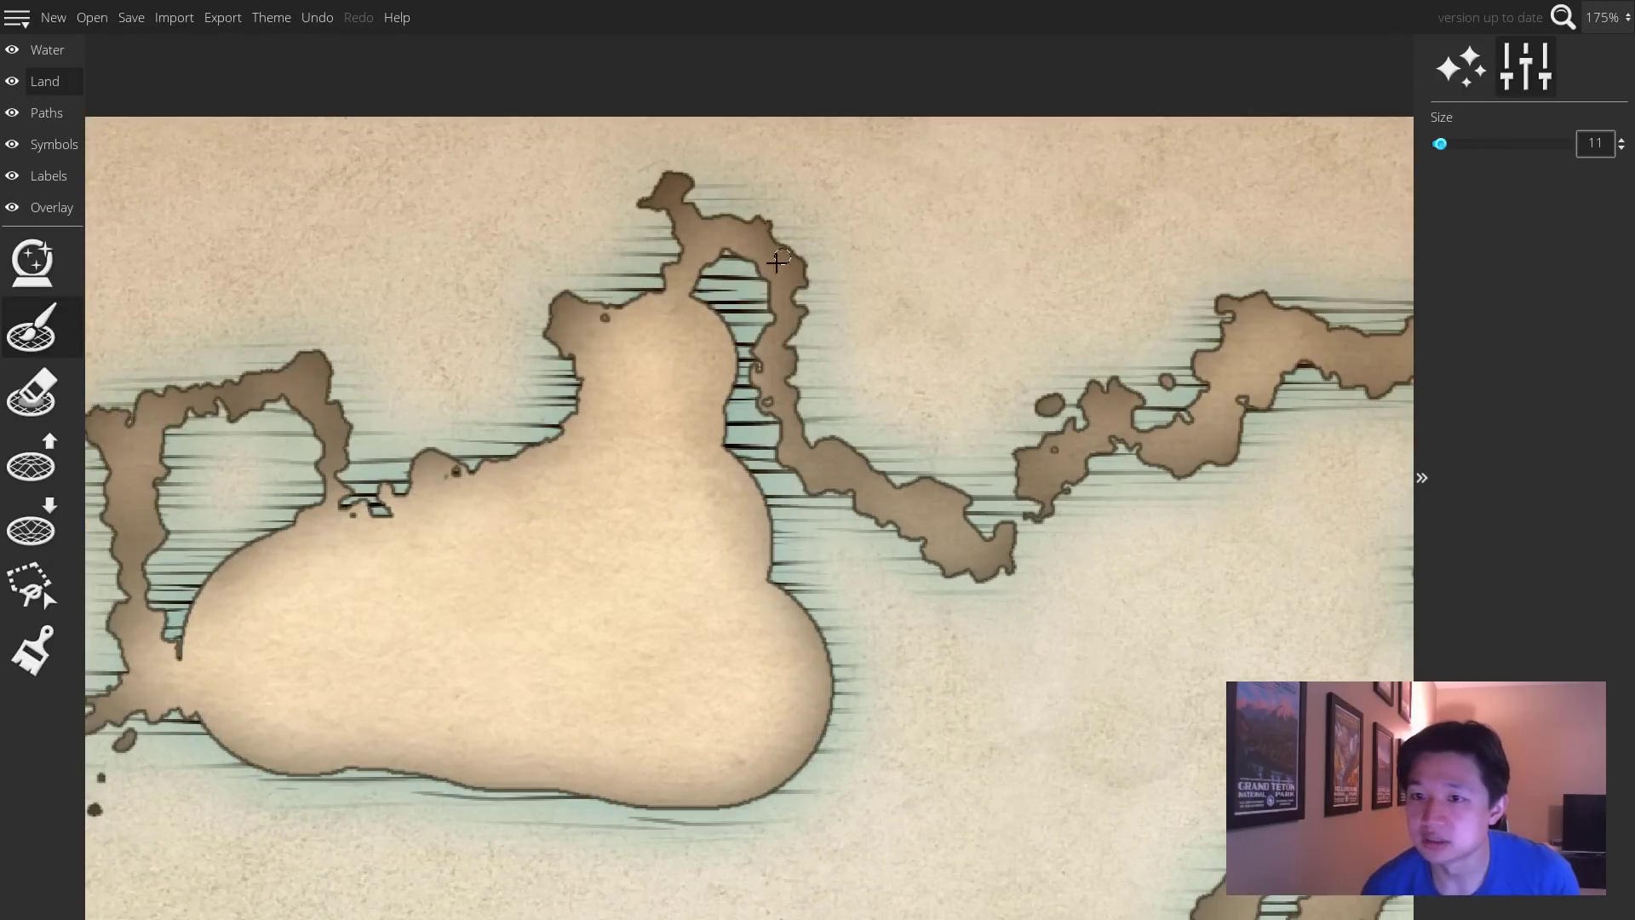
pyautogui.moveTo(777, 261)
pyautogui.mouseDown()
pyautogui.moveTo(721, 299)
pyautogui.moveTo(718, 274)
pyautogui.moveTo(744, 286)
pyautogui.moveTo(713, 249)
pyautogui.moveTo(702, 312)
pyautogui.moveTo(729, 265)
pyautogui.moveTo(701, 273)
pyautogui.moveTo(740, 269)
pyautogui.moveTo(744, 340)
pyautogui.moveTo(753, 295)
pyautogui.moveTo(768, 316)
pyautogui.moveTo(714, 298)
pyautogui.moveTo(711, 329)
pyautogui.moveTo(718, 293)
pyautogui.moveTo(699, 296)
pyautogui.moveTo(748, 319)
pyautogui.mouseUp()
pyautogui.moveTo(638, 613)
pyautogui.mouseDown()
pyautogui.moveTo(796, 522)
pyautogui.moveTo(883, 424)
pyautogui.mouseUp()
pyautogui.hotkey('ctrl', 'z')
pyautogui.hotkey('ctrl', 'z')
pyautogui.hotkey('ctrl', 'z')
pyautogui.hotkey('ctrl', 'z')
pyautogui.click(32, 586)
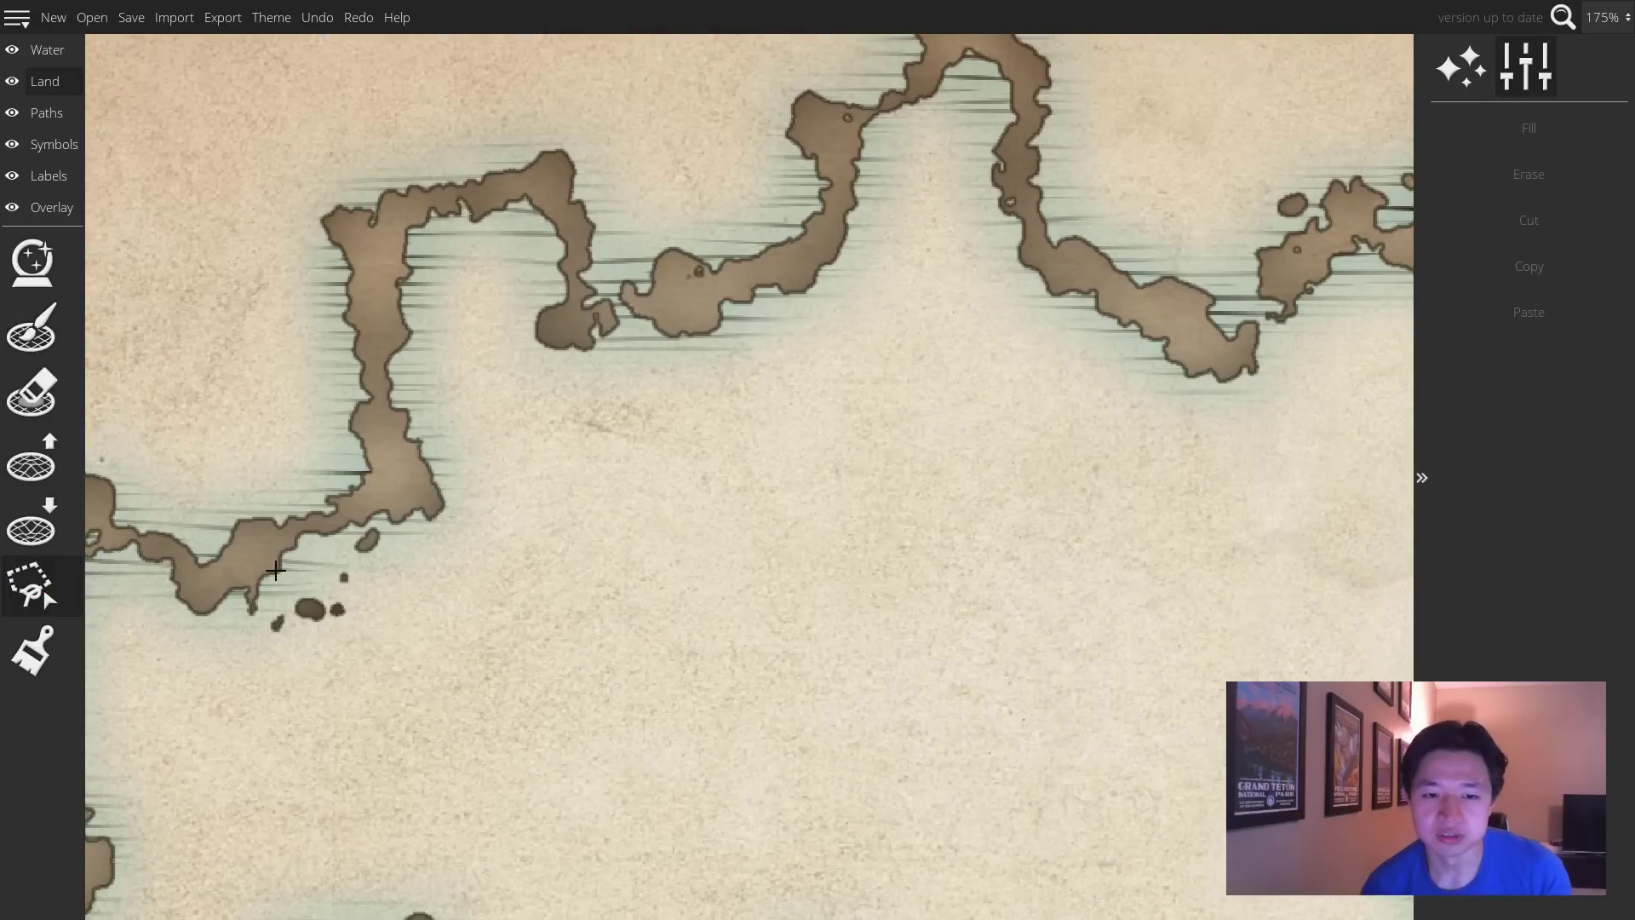
# Start the polygon selection on the ring's western coast, following it past the western tip and inner bay
pyautogui.scroll(-2, 275, 569)
pyautogui.scroll(-5, 581, 638)
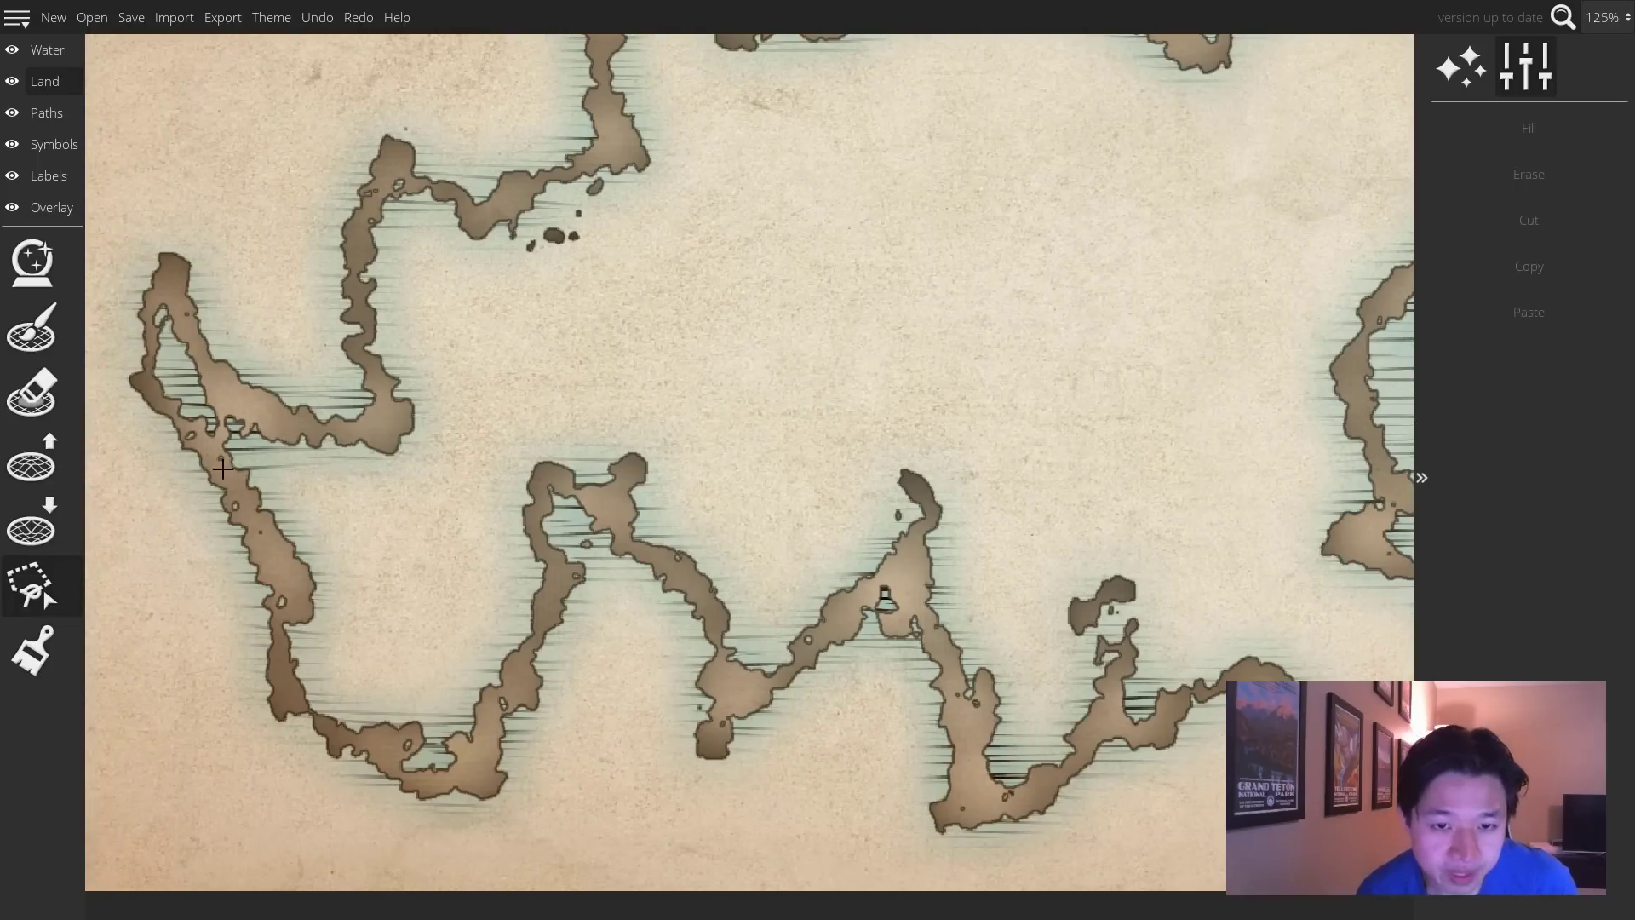
pyautogui.click(195, 434)
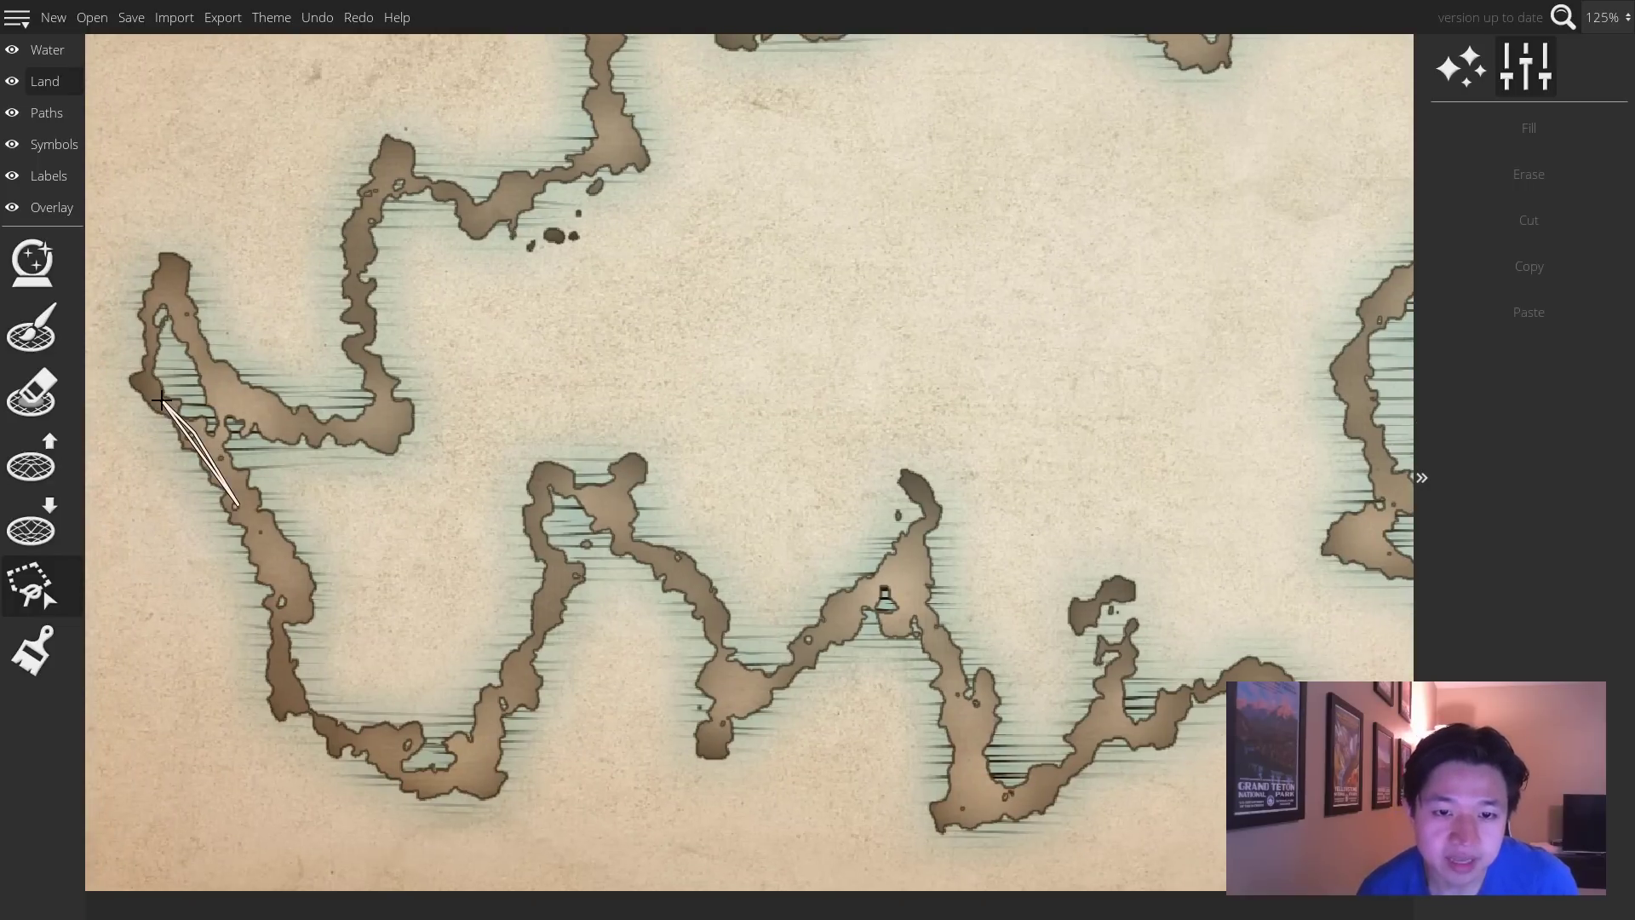
pyautogui.click(149, 387)
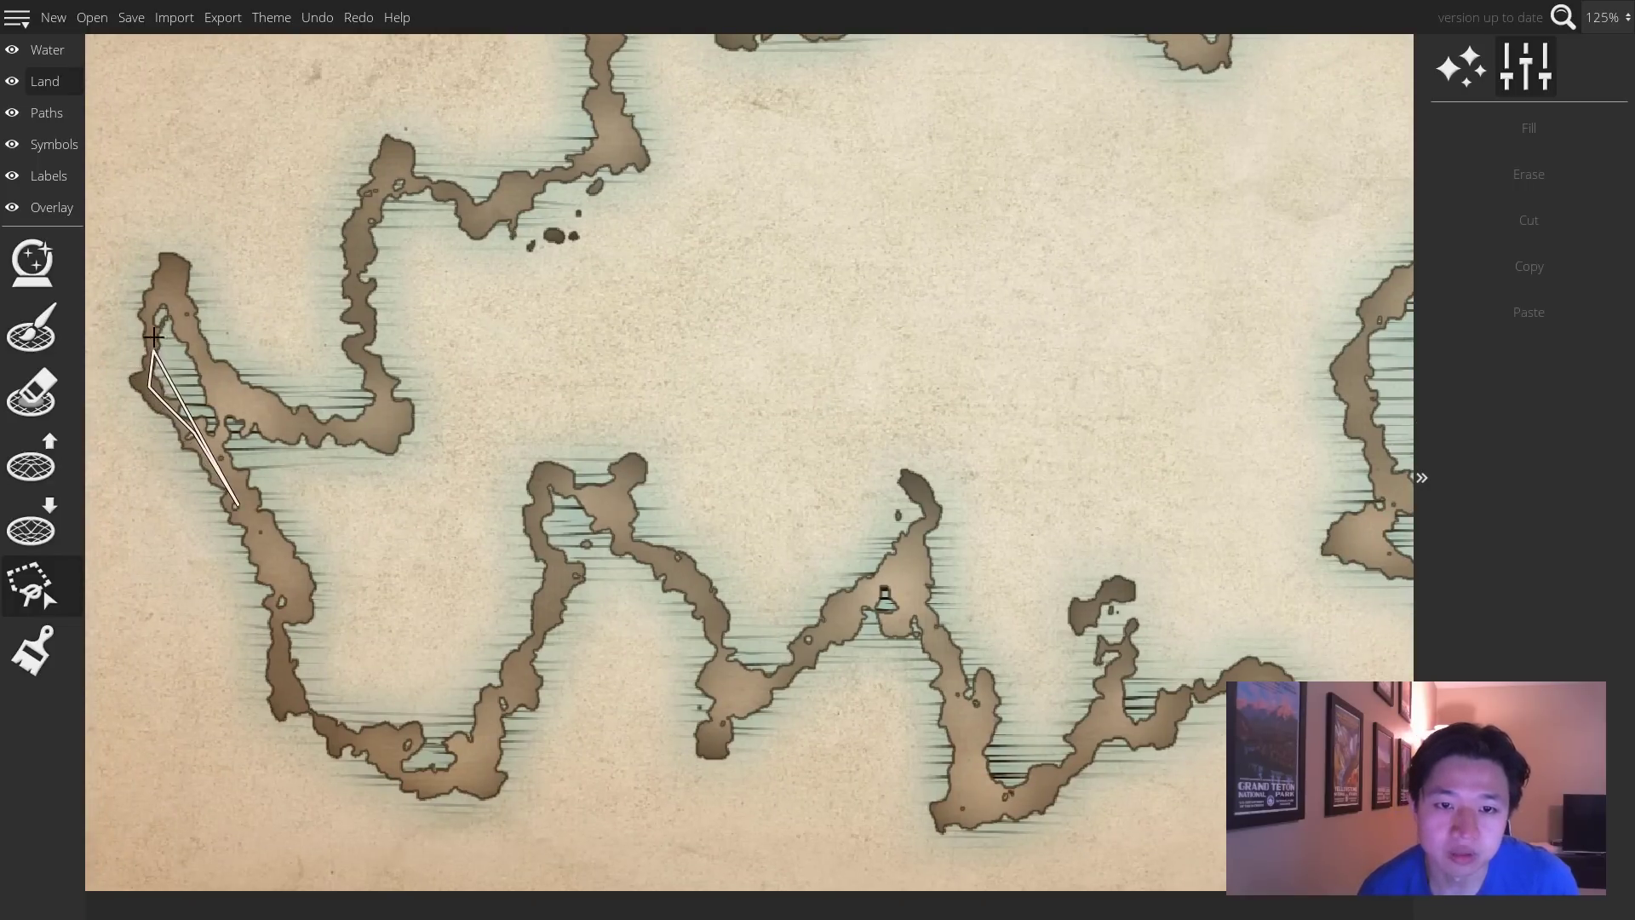
pyautogui.click(151, 308)
pyautogui.click(179, 284)
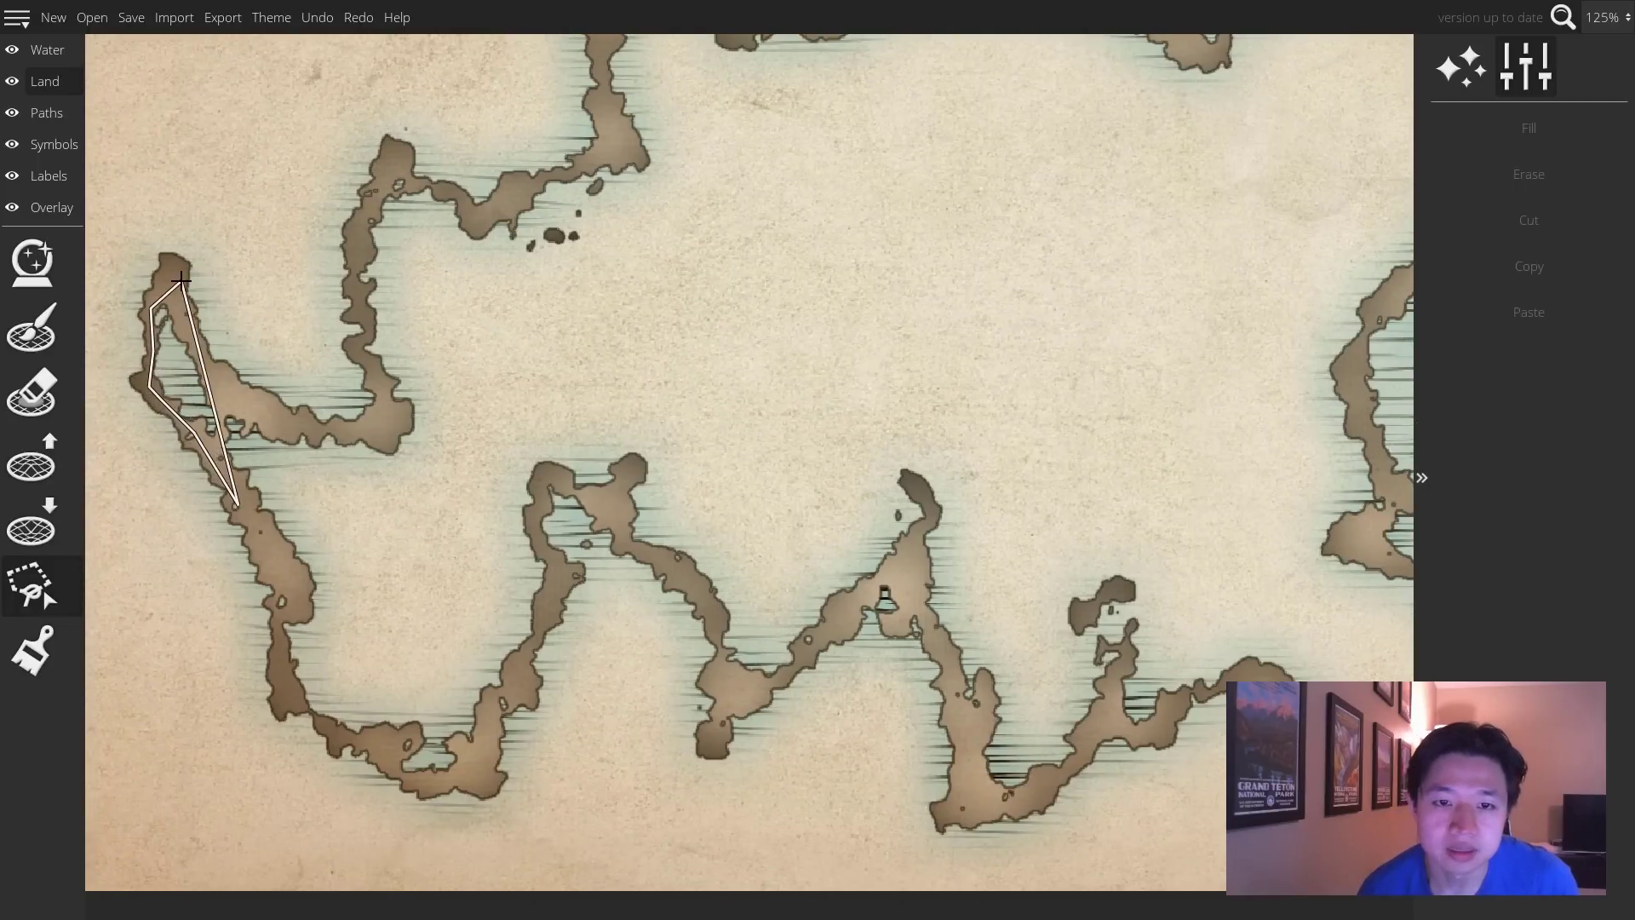
pyautogui.click(186, 332)
pyautogui.click(227, 397)
pyautogui.click(298, 424)
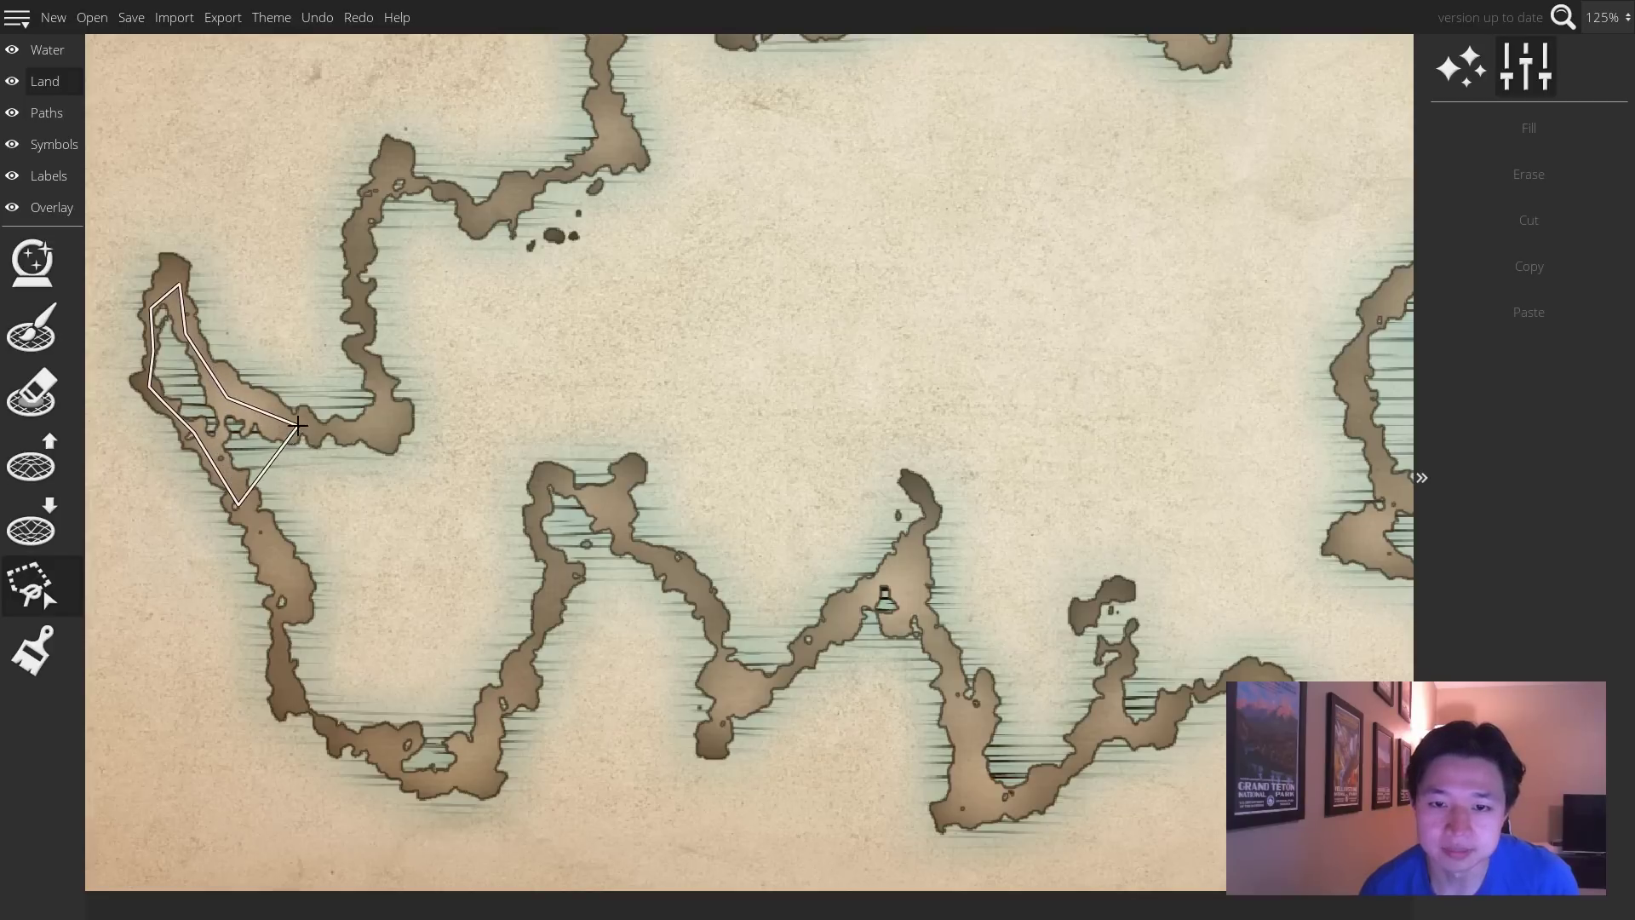
pyautogui.click(381, 428)
pyautogui.click(380, 392)
pyautogui.click(357, 346)
# Continue the selection points along the northern coast and around the northern headland
pyautogui.click(356, 276)
pyautogui.click(371, 194)
pyautogui.click(398, 174)
pyautogui.click(440, 190)
pyautogui.click(474, 217)
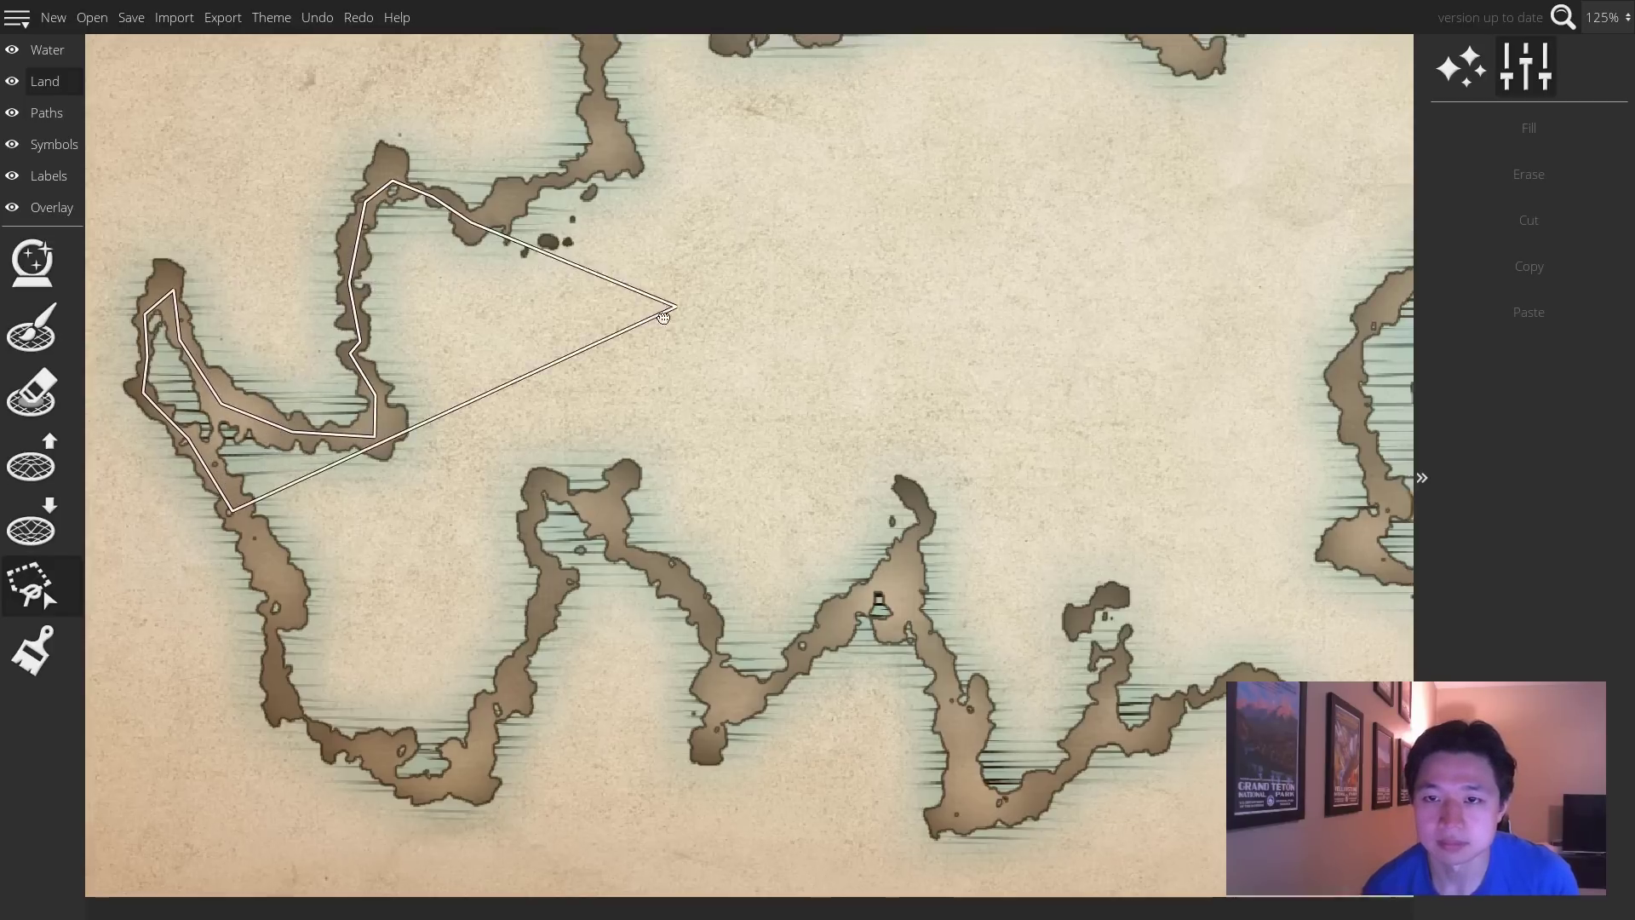
pyautogui.click(289, 404)
pyautogui.click(356, 388)
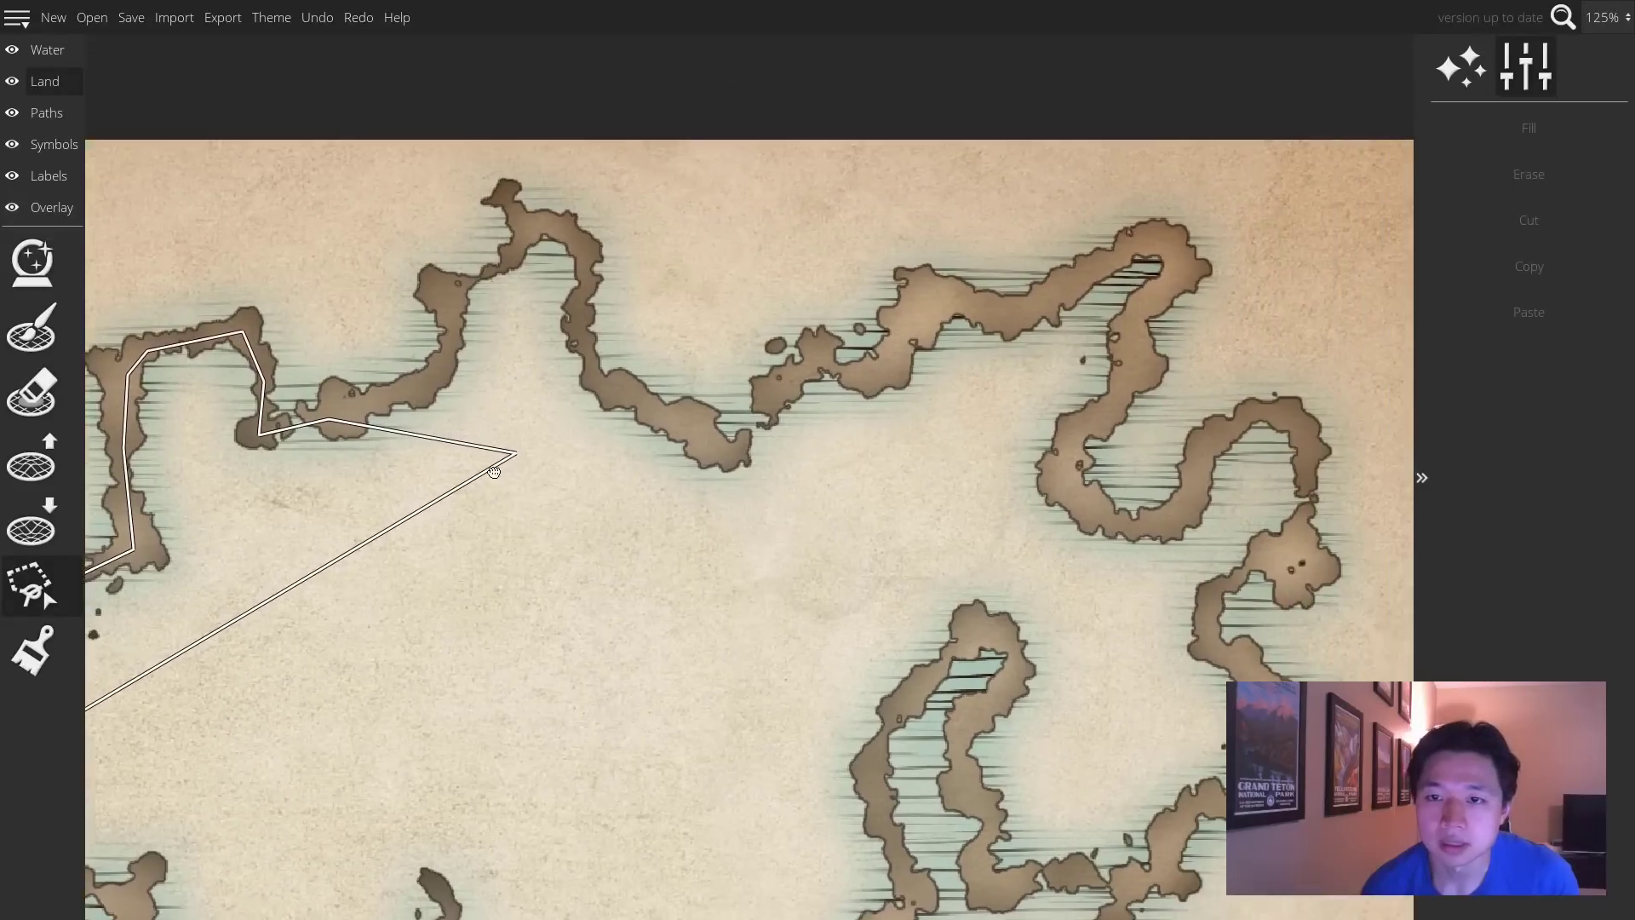
pyautogui.click(419, 388)
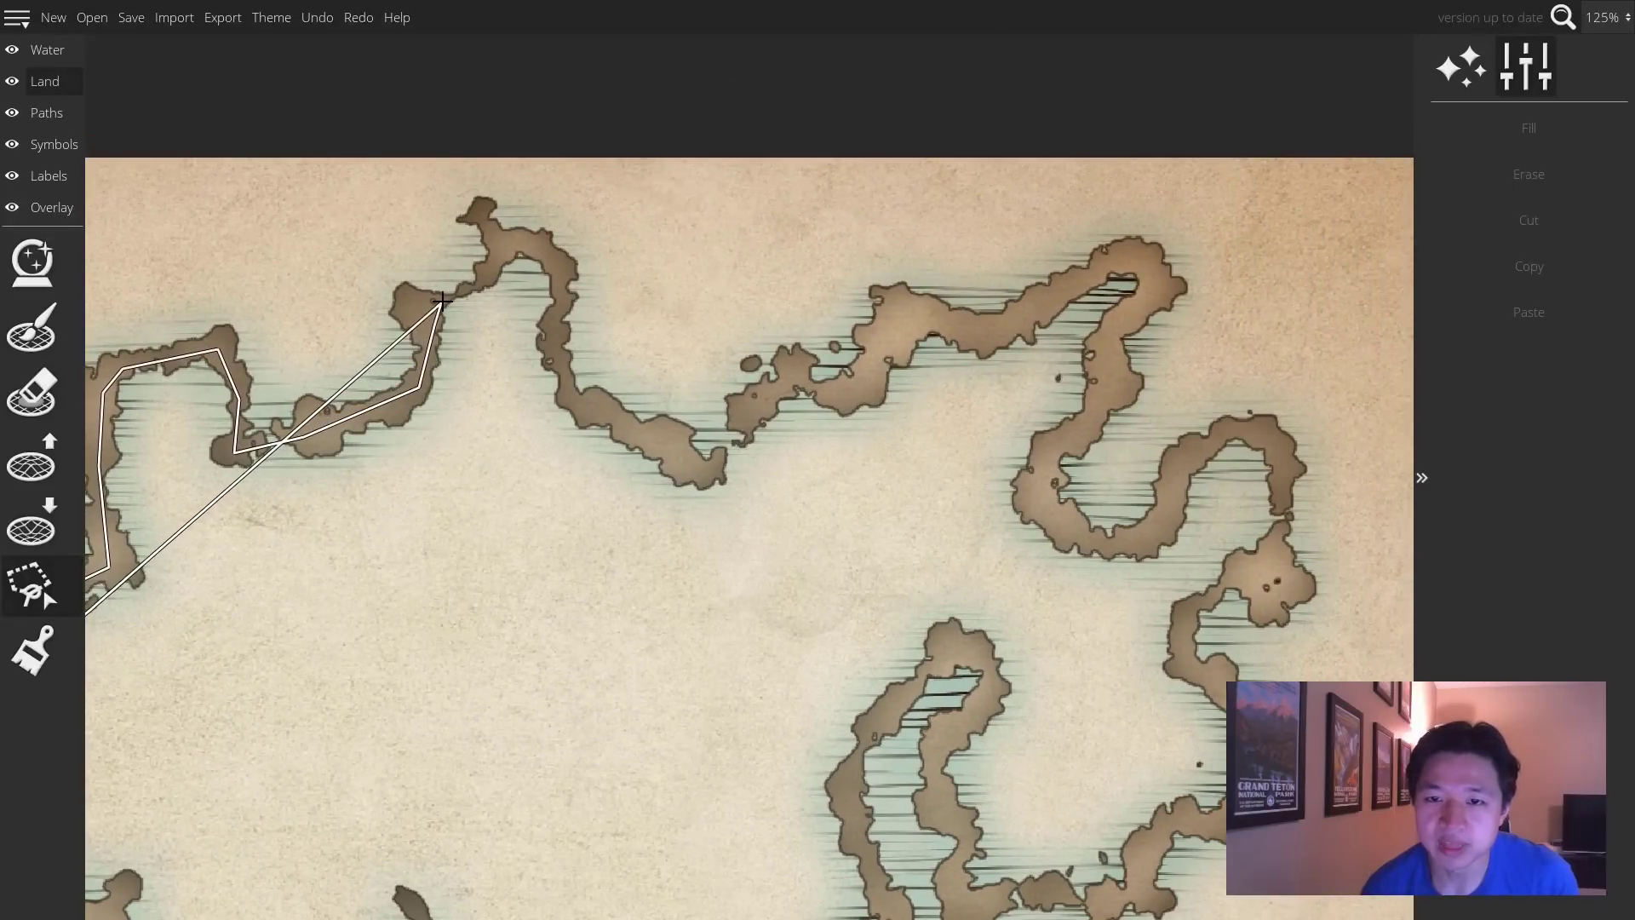
pyautogui.click(442, 300)
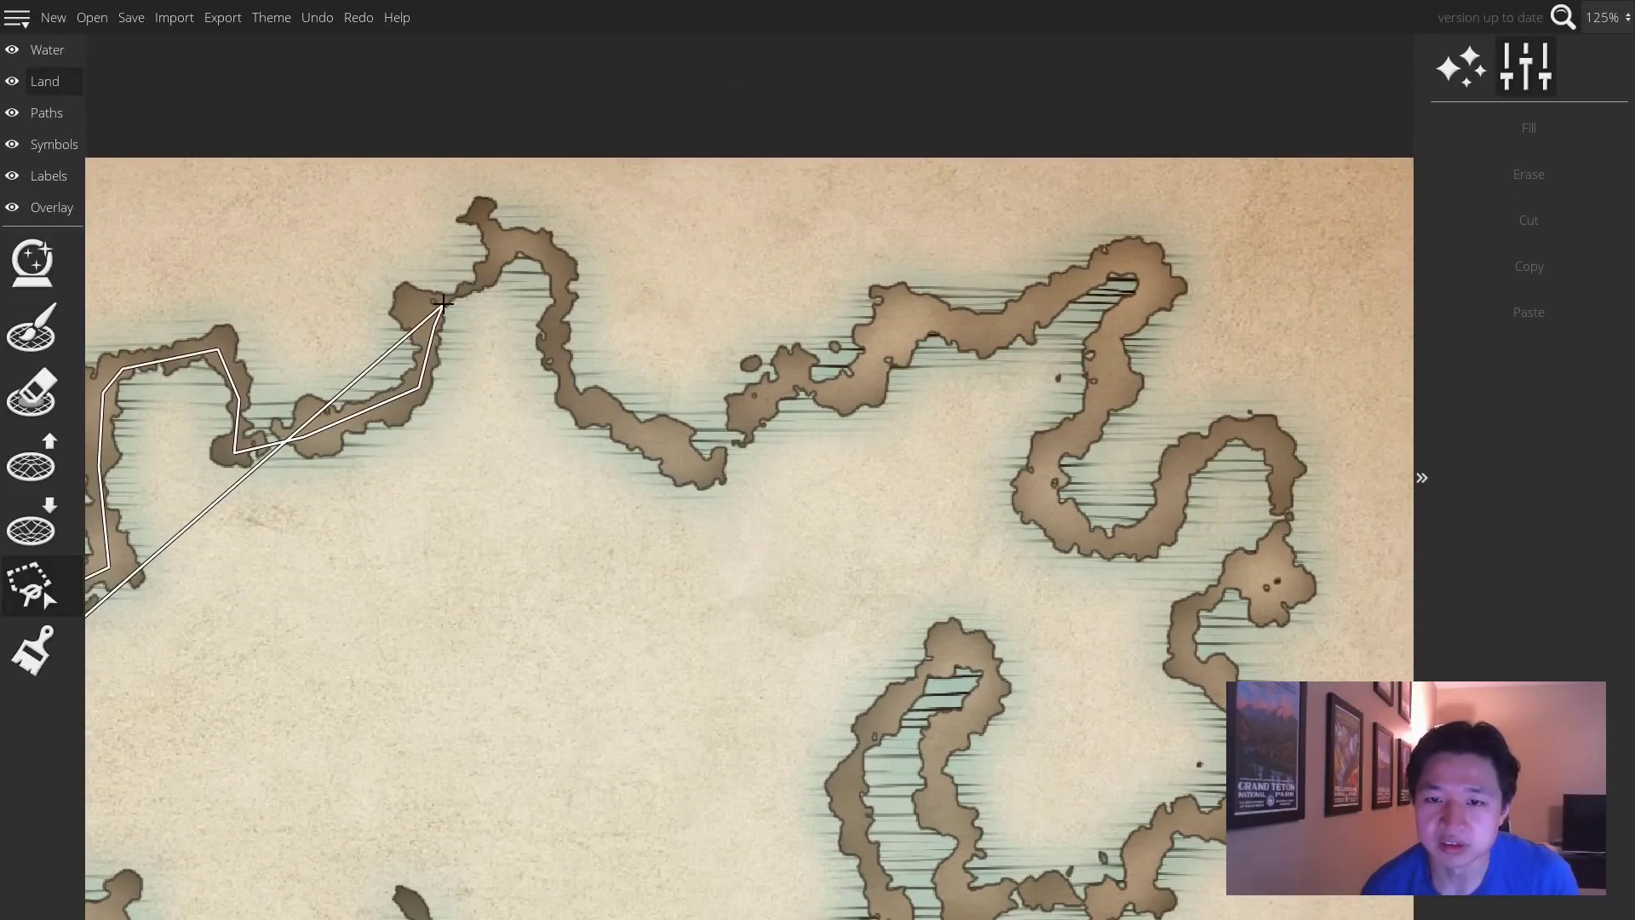
pyautogui.click(514, 247)
pyautogui.click(555, 257)
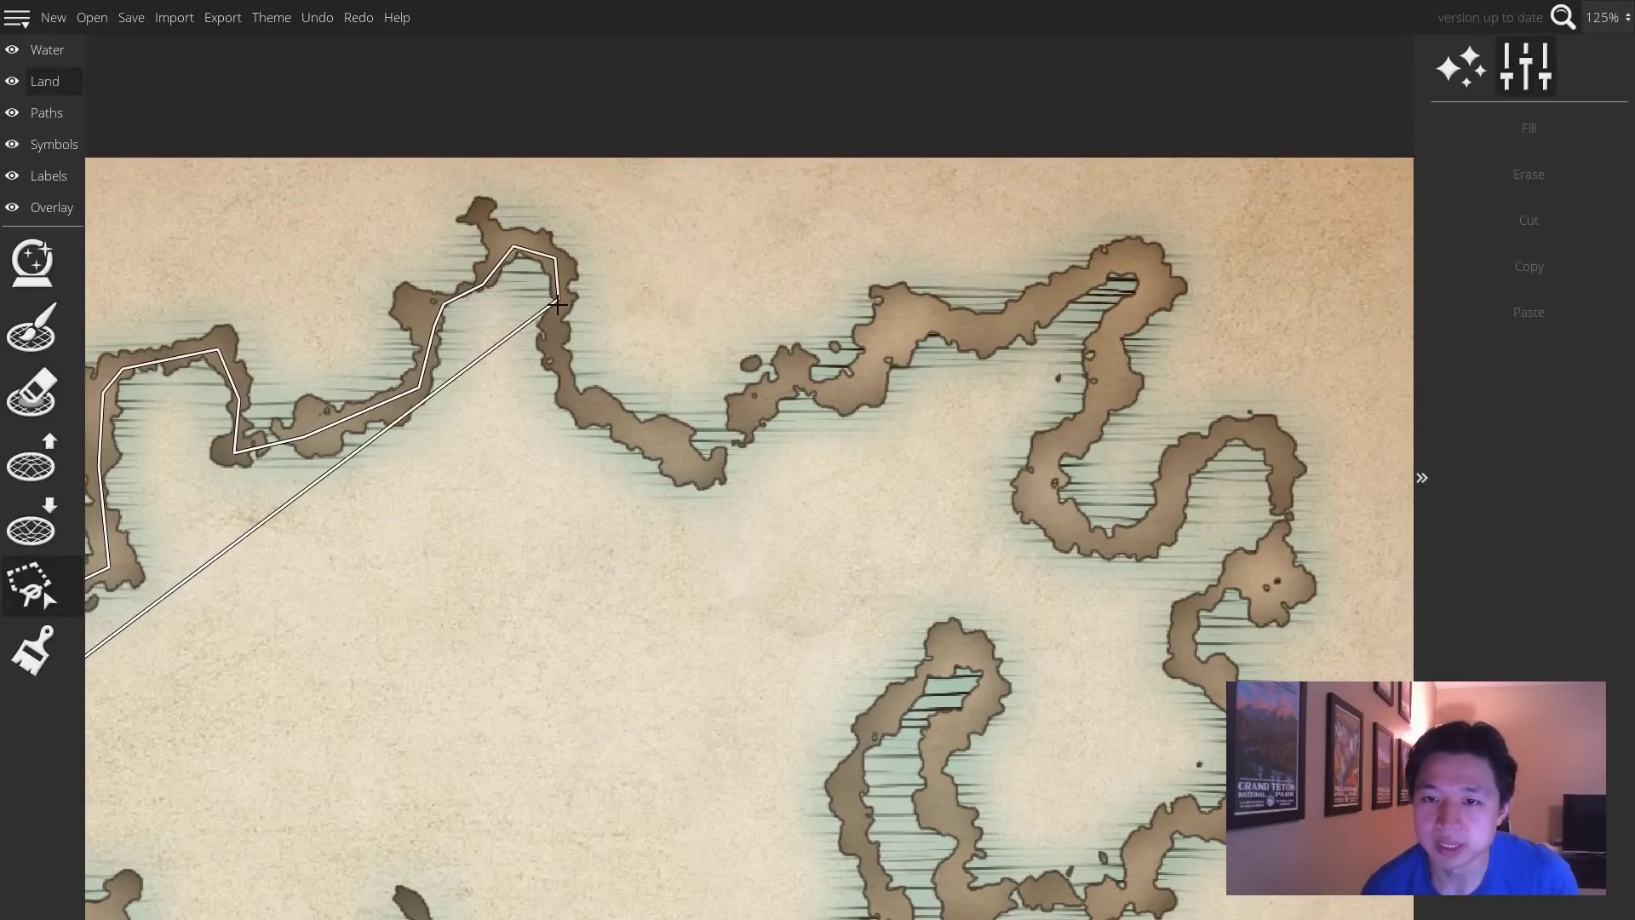
pyautogui.click(556, 361)
pyautogui.click(591, 416)
pyautogui.click(671, 440)
# Trace the selection along the remaining coastline and close the loop
pyautogui.moveTo(698, 477)
pyautogui.mouseDown()
pyautogui.moveTo(856, 396)
pyautogui.moveTo(1275, 529)
pyautogui.moveTo(784, 693)
pyautogui.moveTo(803, 540)
pyautogui.moveTo(825, 519)
pyautogui.moveTo(817, 723)
pyautogui.moveTo(143, 630)
pyautogui.mouseUp()
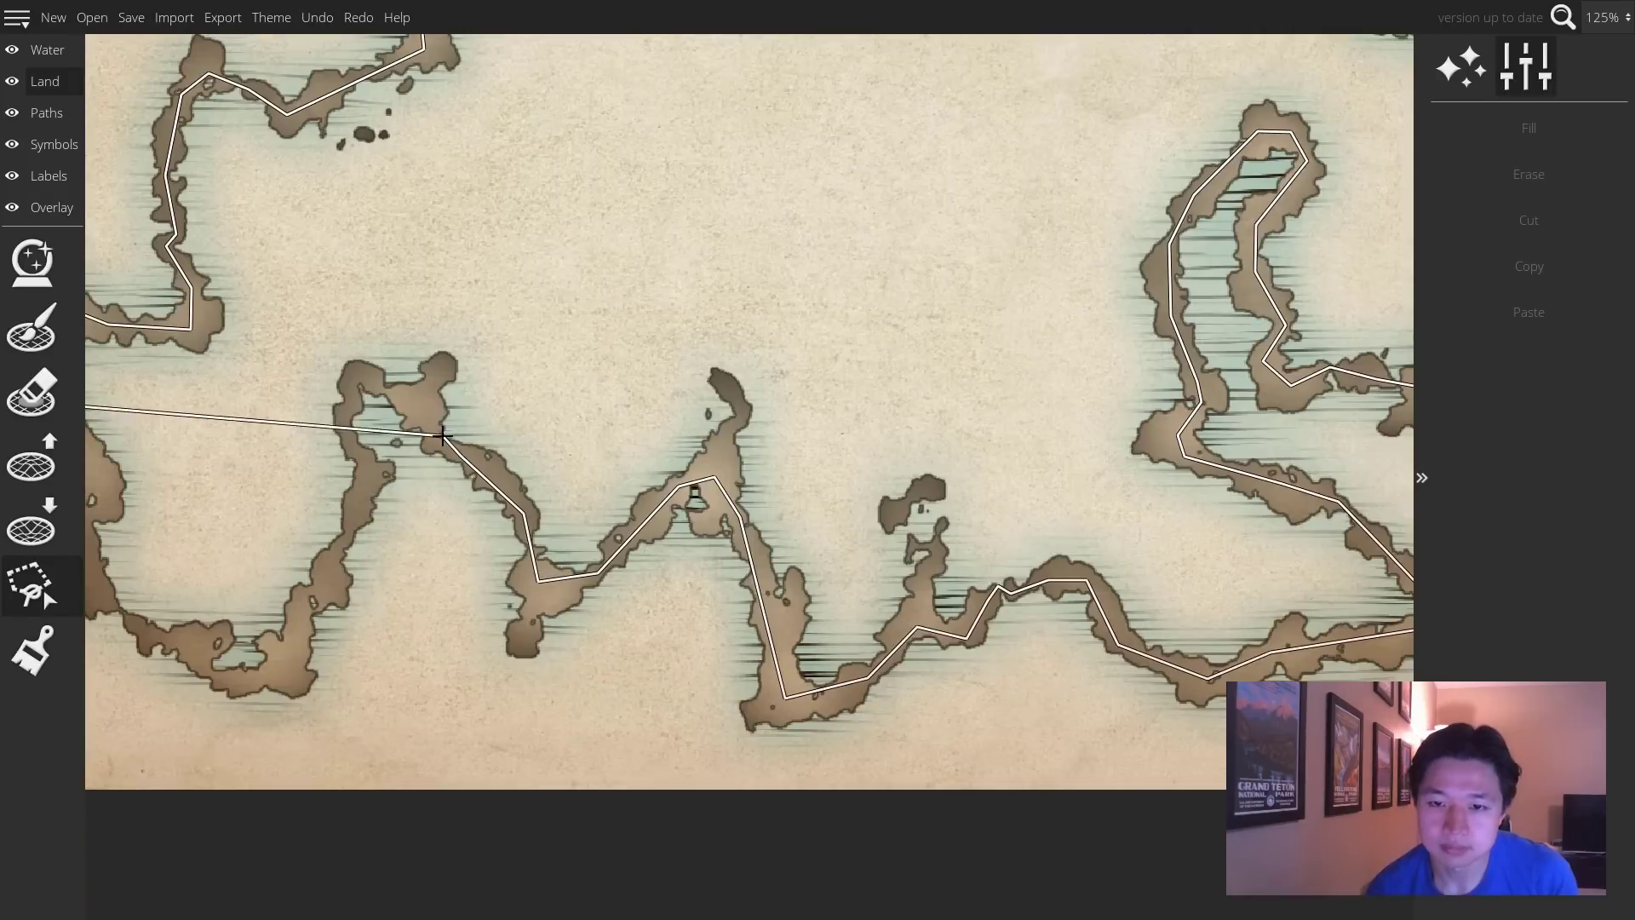
pyautogui.scroll(-1, 442, 435)
pyautogui.click(566, 579)
# Fill the lasso selection with land, making the coastline ring a solid continent with an eastern inlet
pyautogui.scroll(-1, 802, 508)
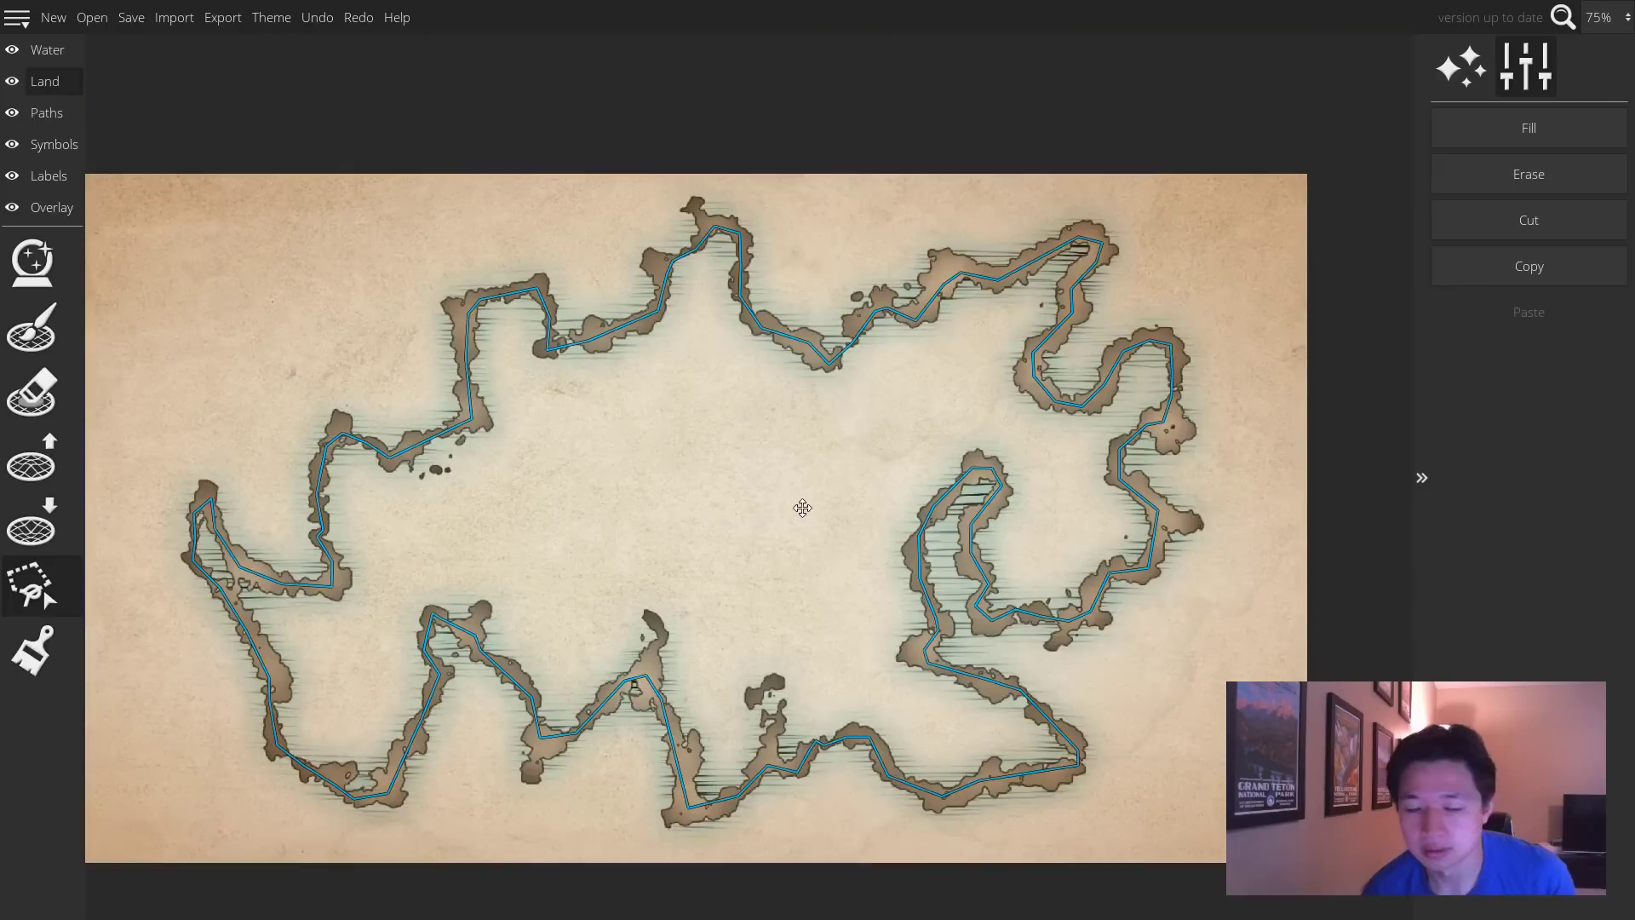
pyautogui.moveTo(802, 508); pyautogui.dragTo(720, 519)
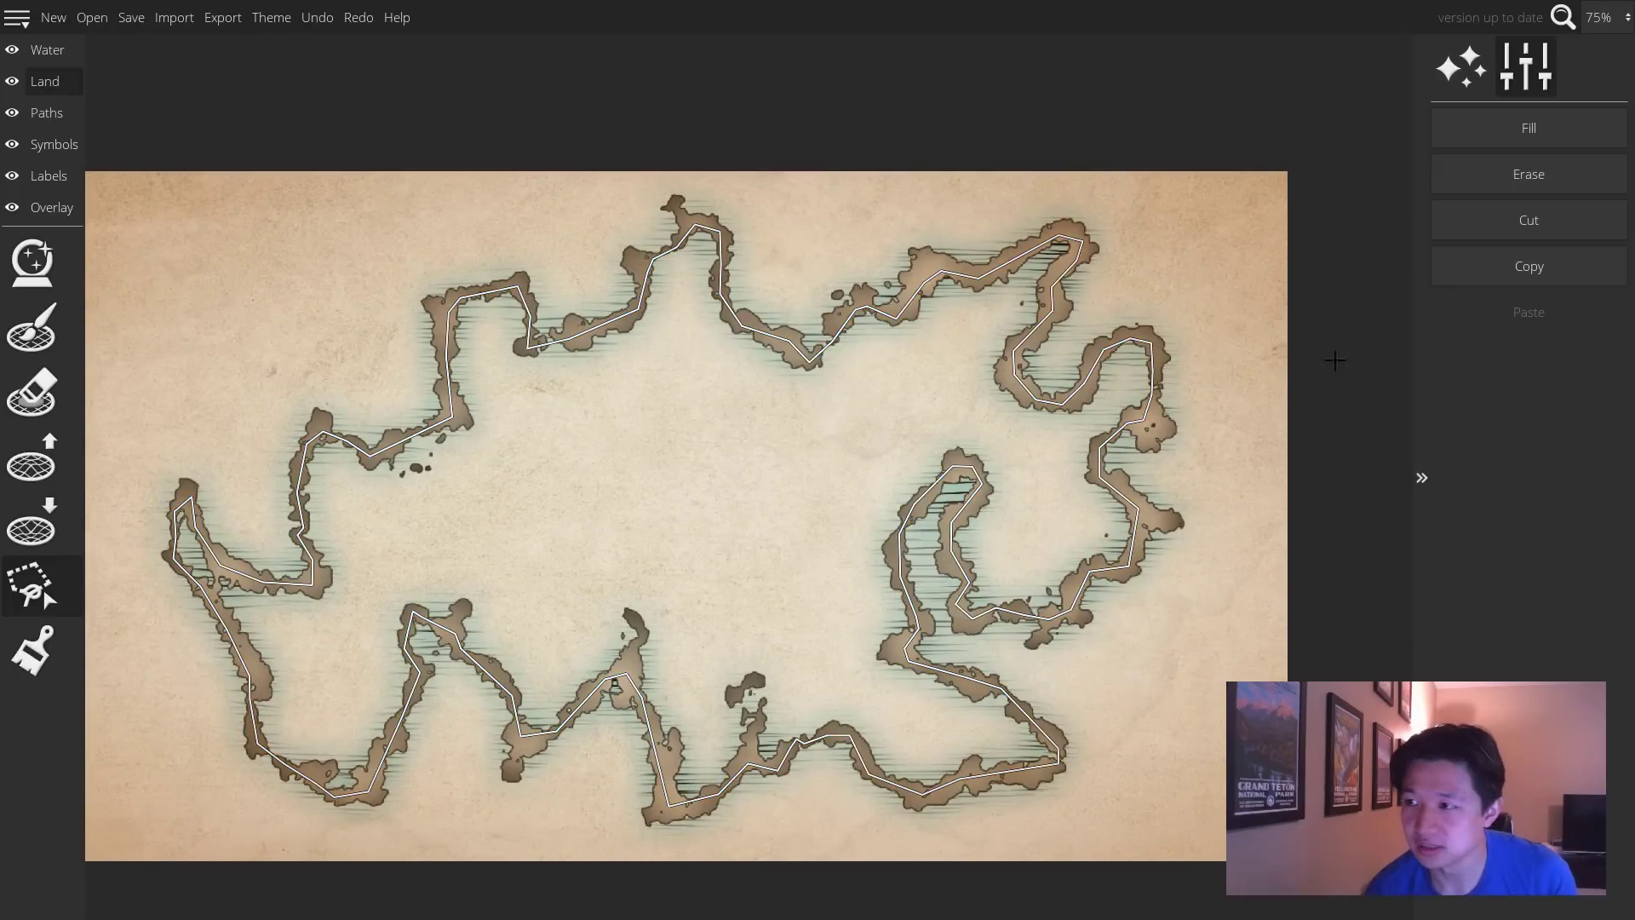
pyautogui.click(1561, 124)
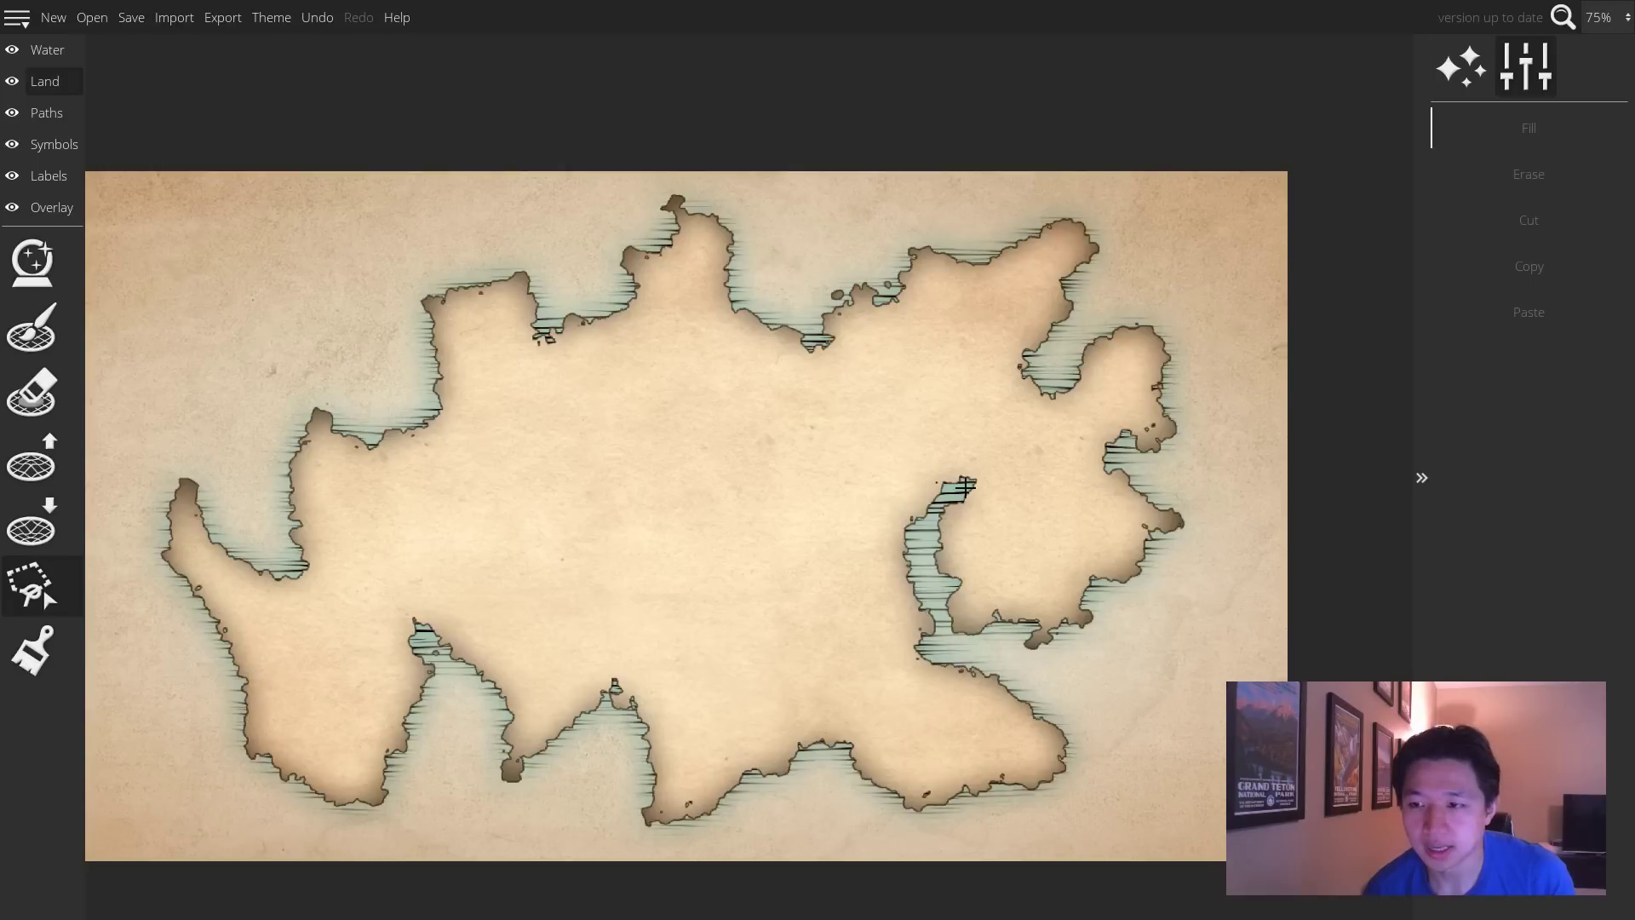